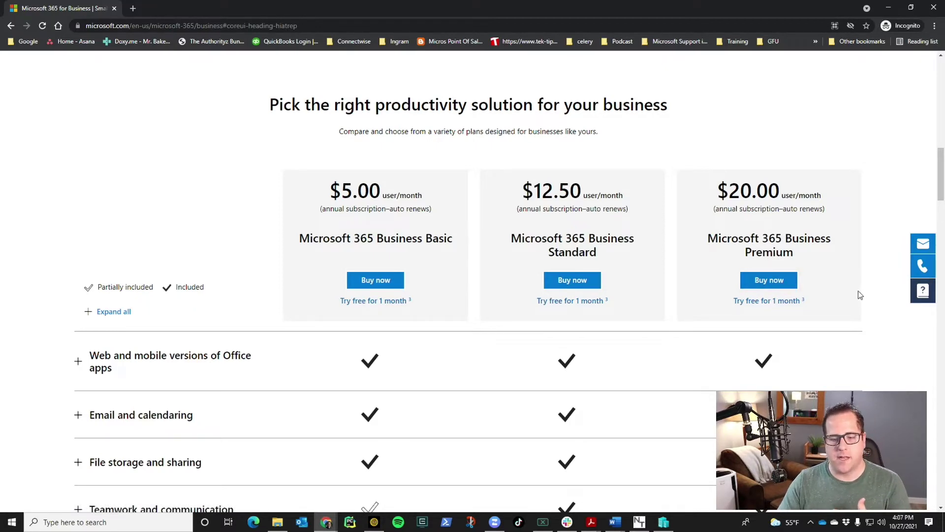
scroll(858, 293, down, 5)
scroll(855, 304, down, 3)
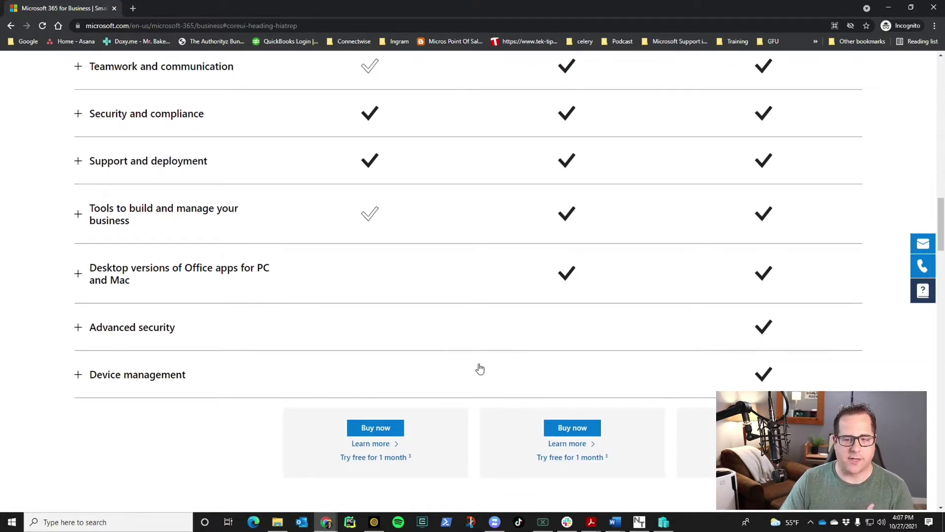
scroll(477, 367, up, 6)
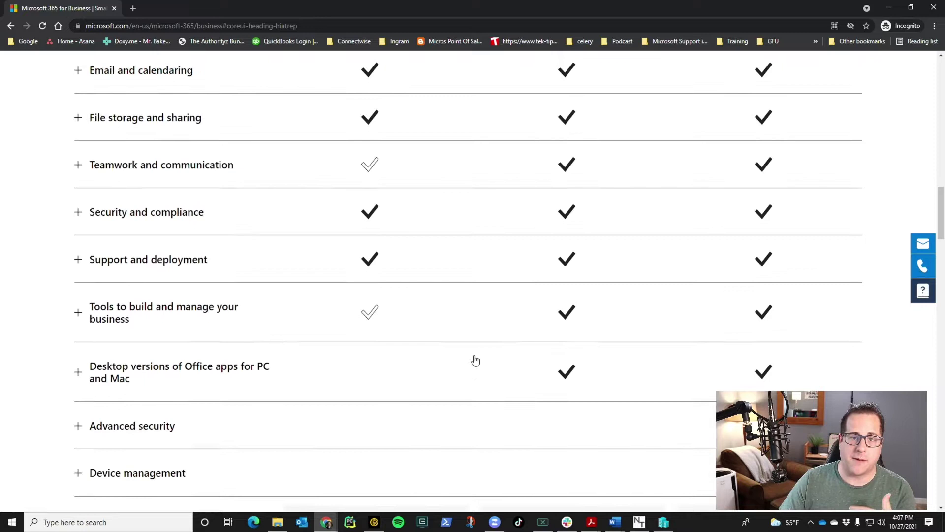
scroll(473, 365, up, 1)
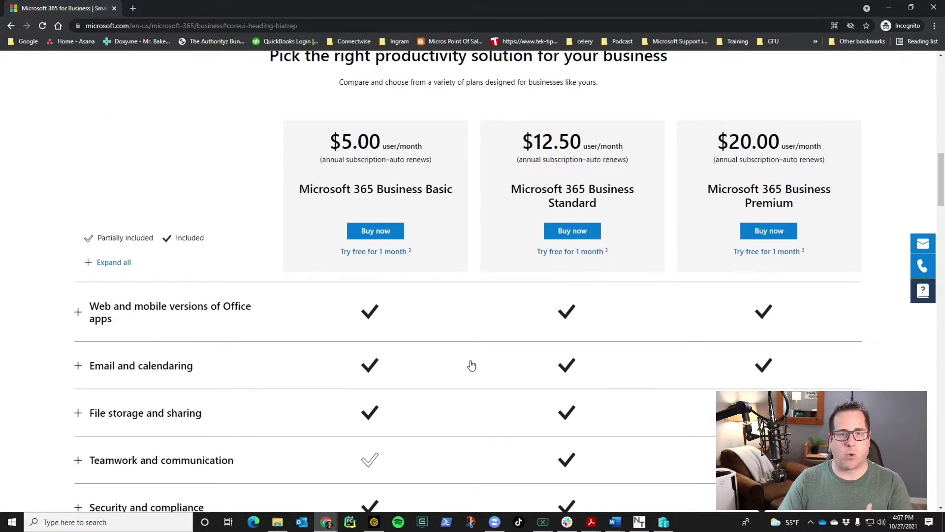
Start the Business Standard free trial with the work email and begin filling in the new account's details
click(565, 253)
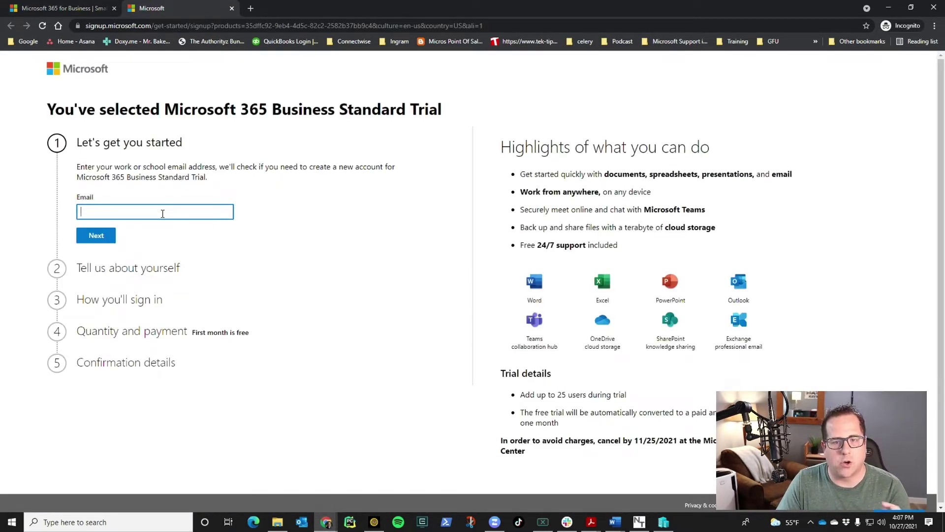
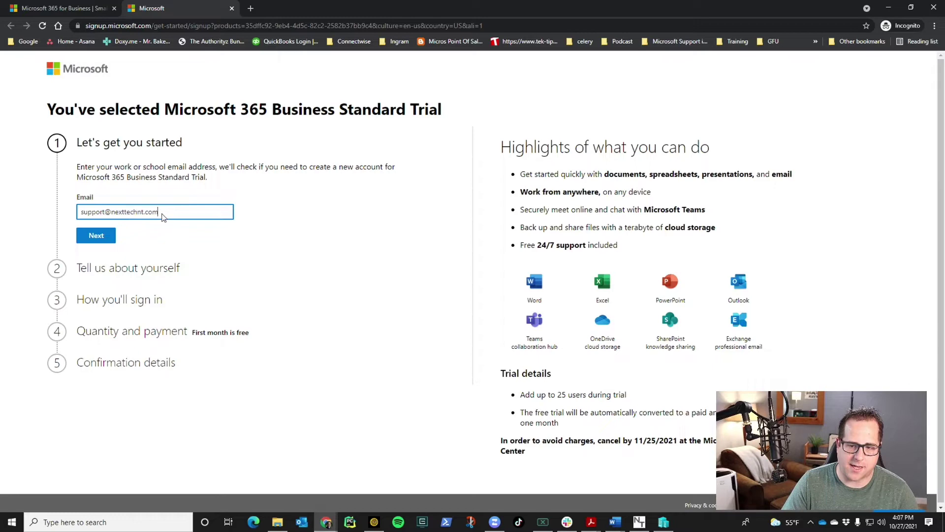
key(Return)
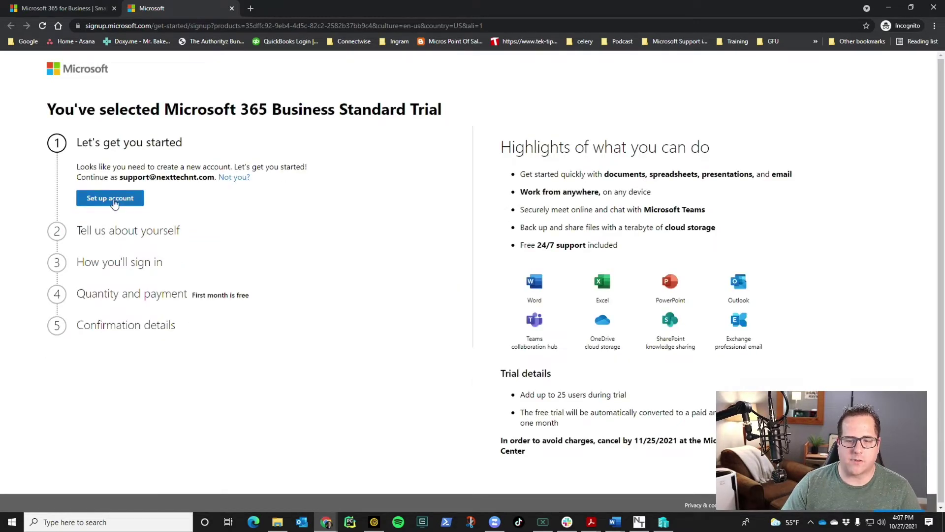
click(115, 199)
click(146, 234)
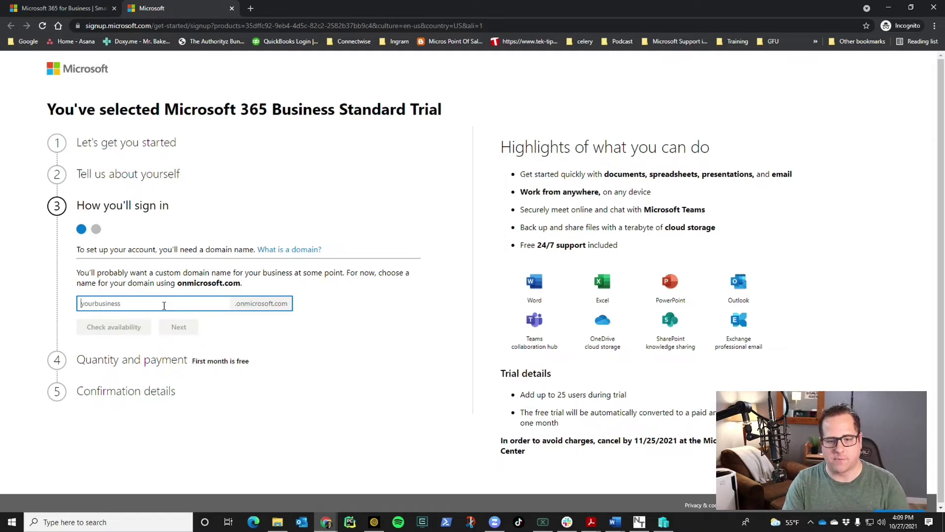
Claim nexttechnt as the onmicrosoft.com domain name after confirming it is available
text(nexttechnt)
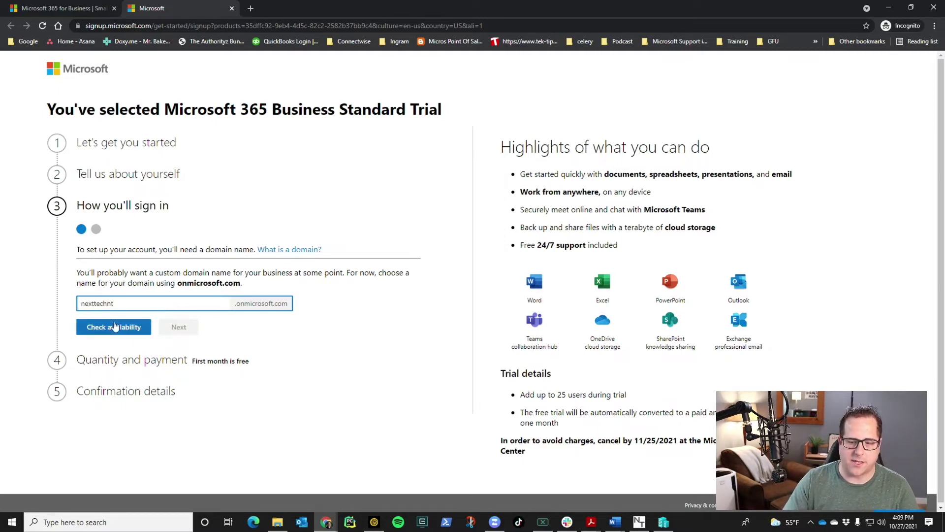
click(121, 328)
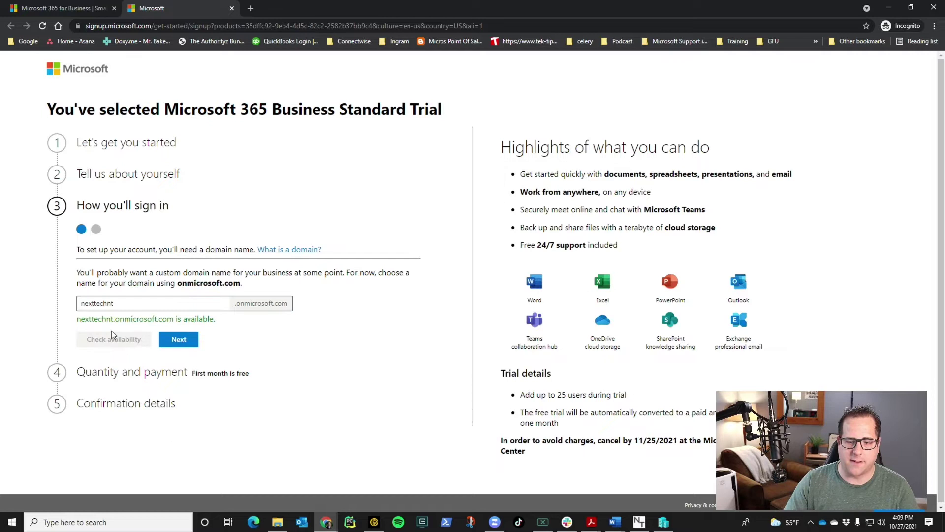
click(176, 339)
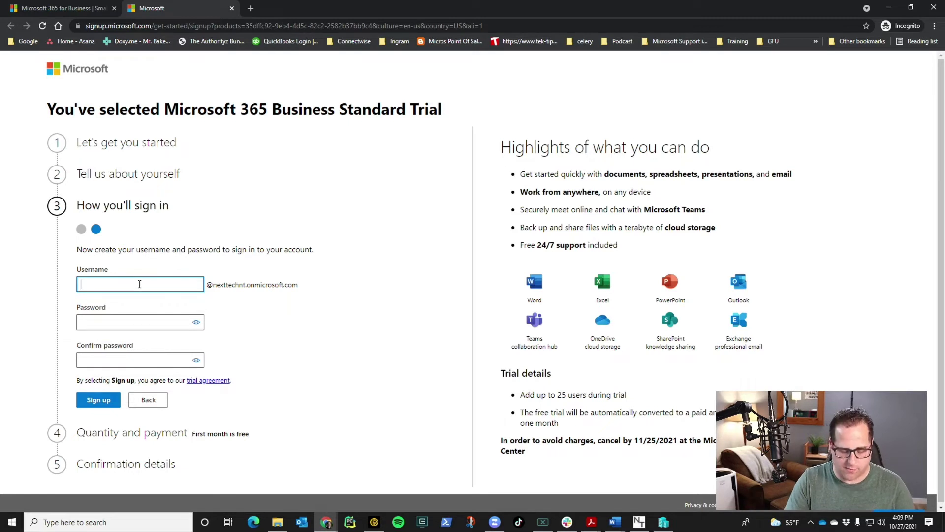
Create the admin username and password, then start the trial and continue to the admin center
text(support)
key(Tab)
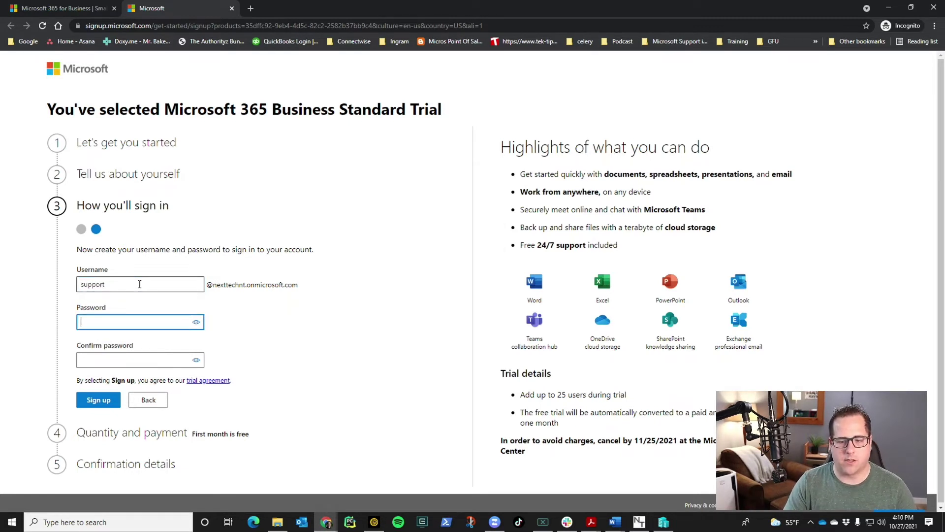
text(*******)
key(Return)
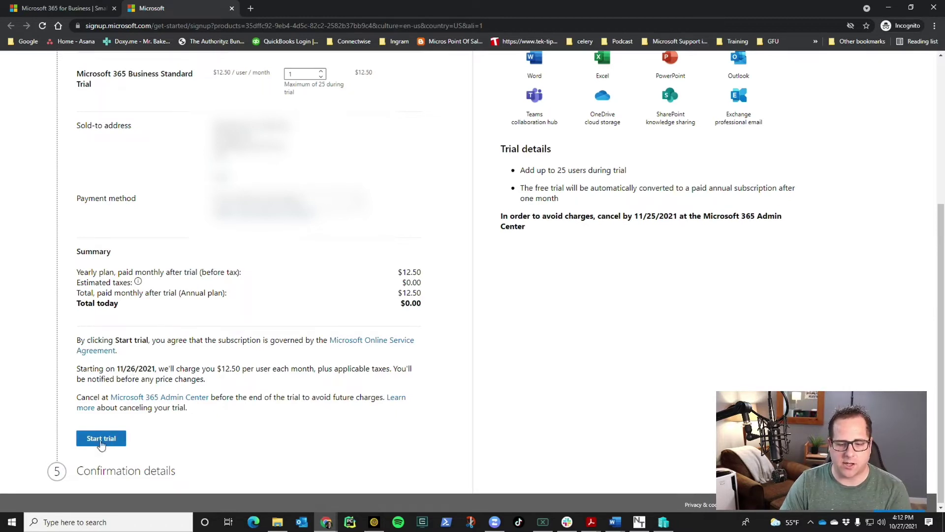
click(101, 443)
click(100, 363)
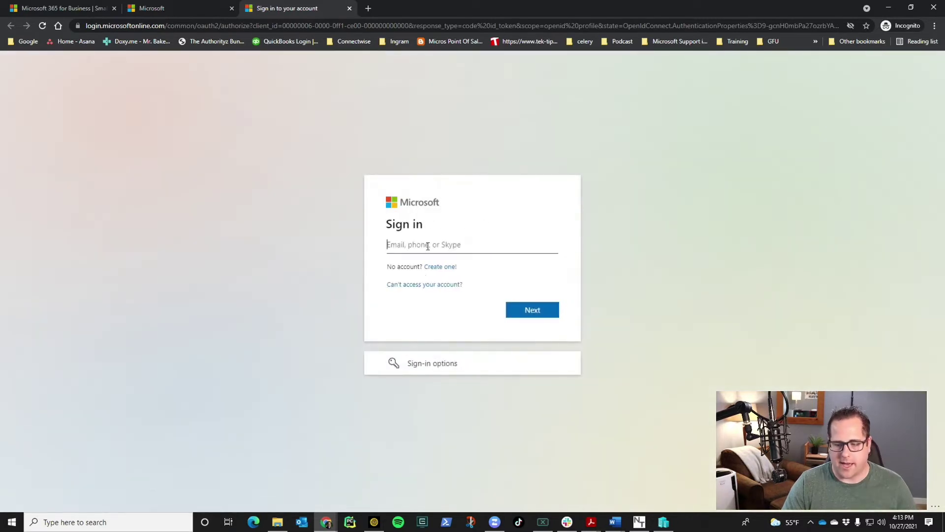
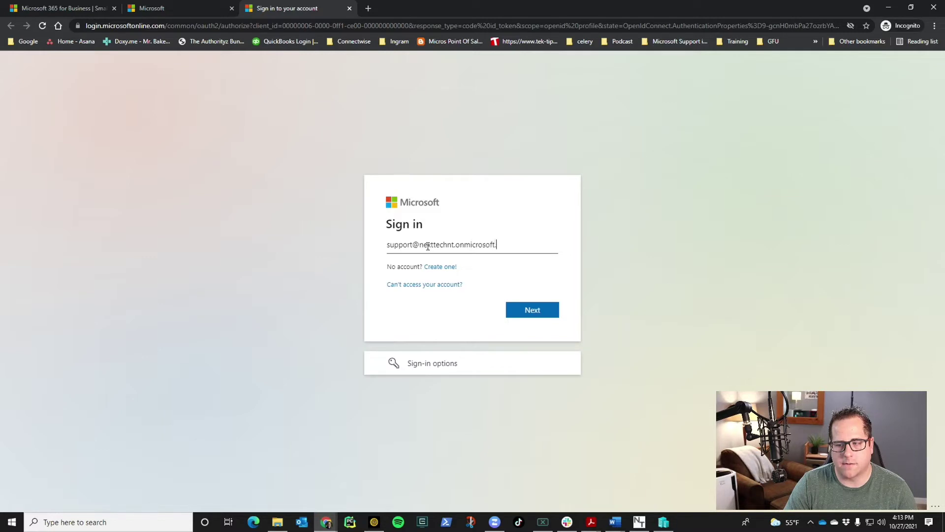
Sign in with the new nexttechnt.onmicrosoft.com admin account email
key(Return)
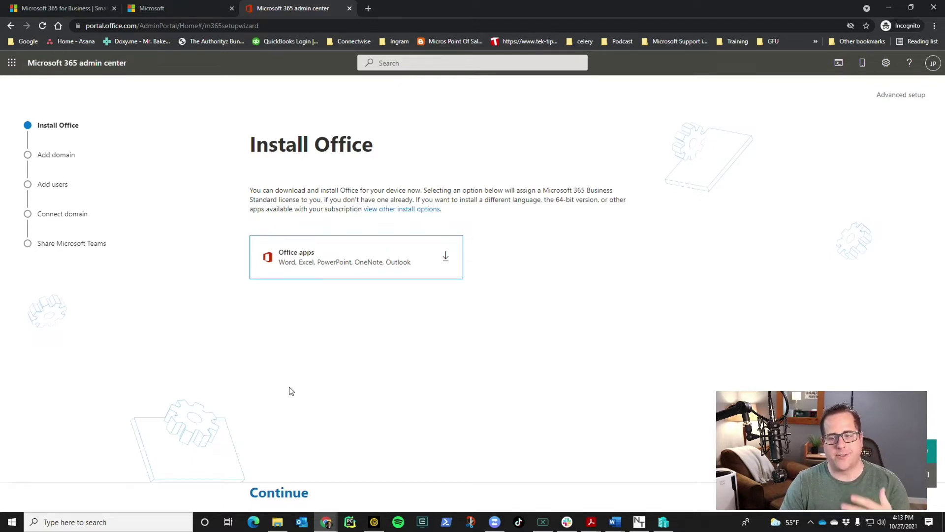
Skip the Office install and add nexttechnt.com as the organization's domain
click(279, 493)
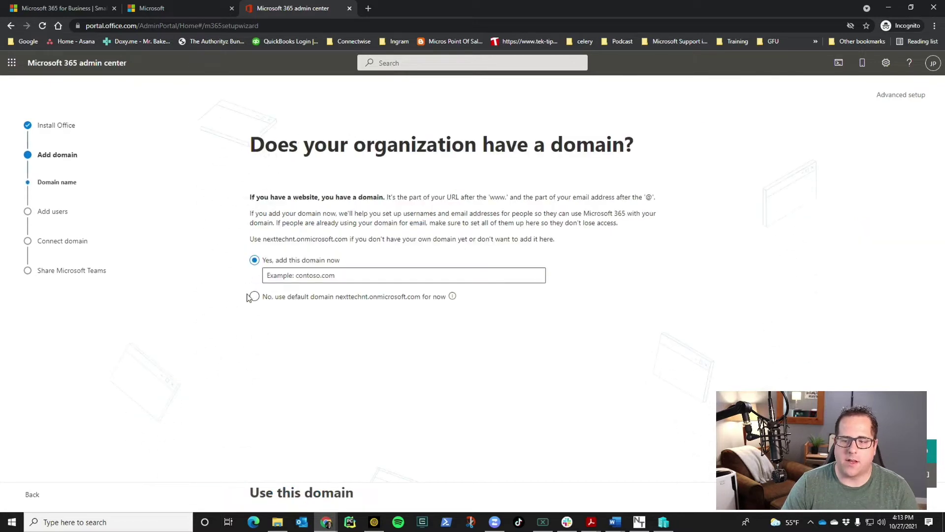
click(295, 277)
text(nexttechnt.com)
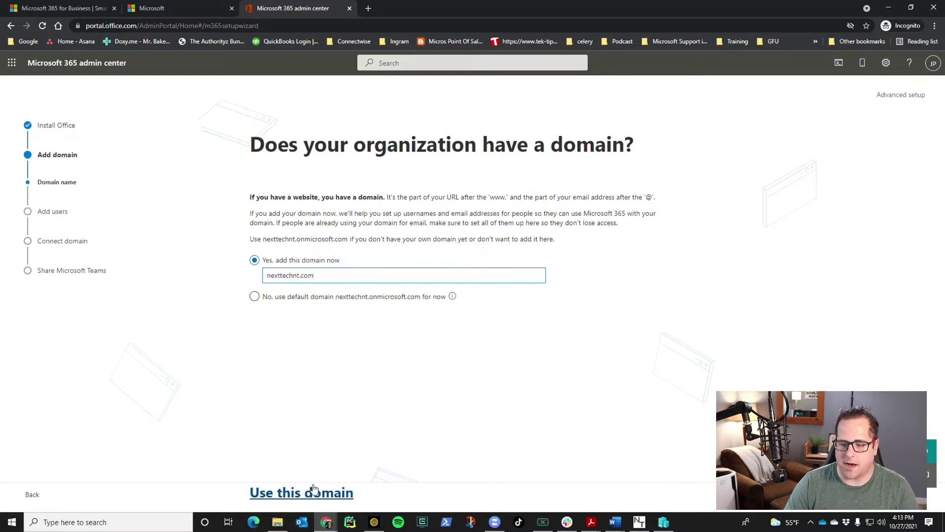
click(315, 493)
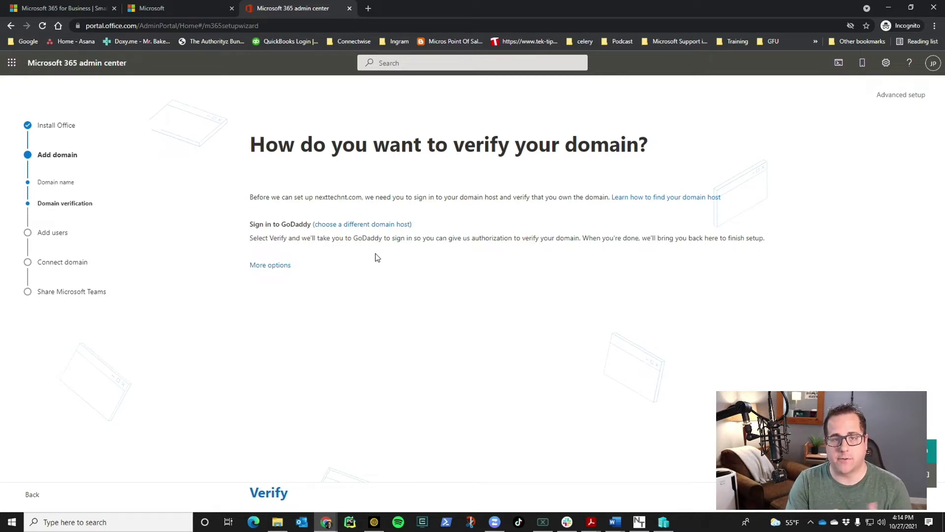
Choose TXT-record verification for the domain and copy the verification value
click(275, 266)
click(255, 262)
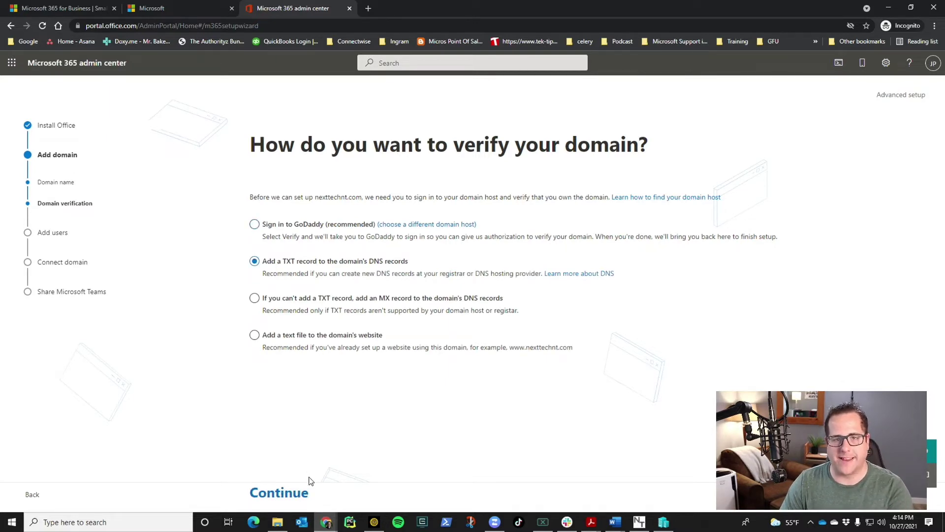
click(299, 492)
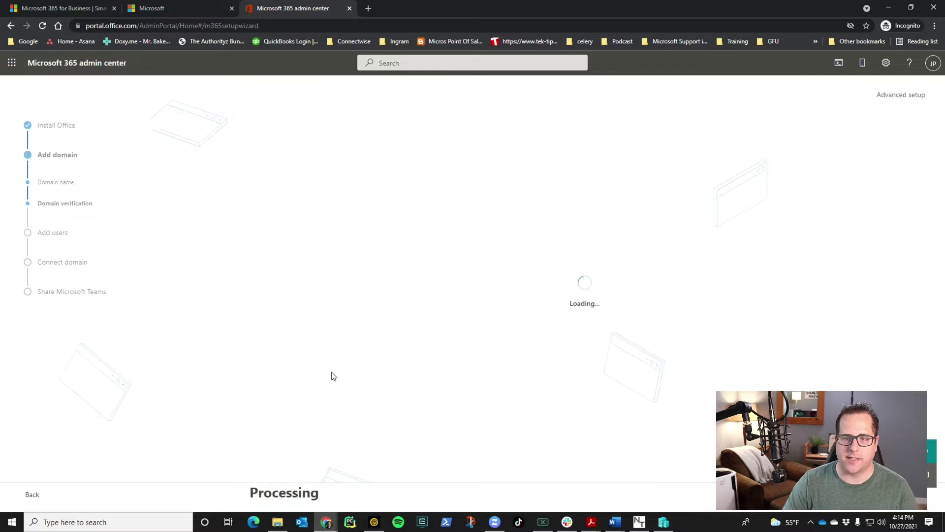
drag(272, 335, 321, 337)
key(ctrl+c)
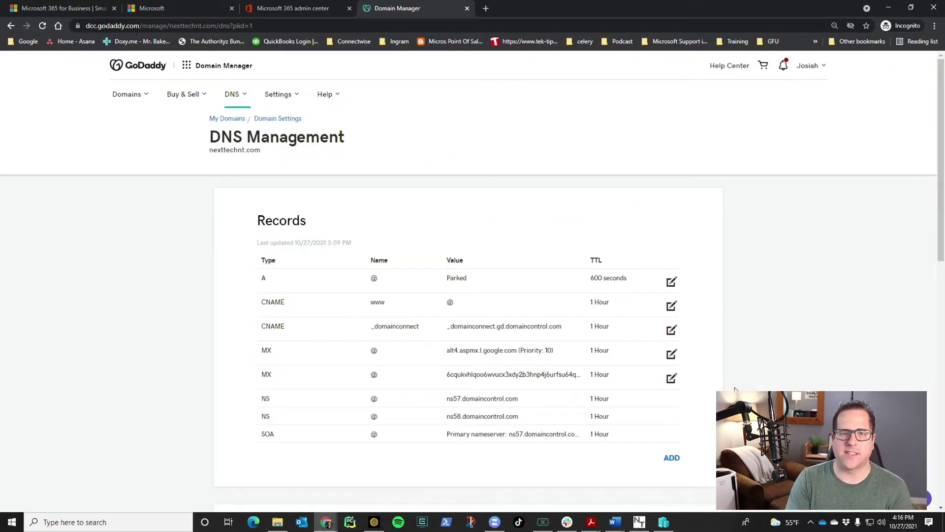
Save a GoDaddy TXT record at host @ holding Microsoft's pasted verification value
click(671, 457)
scroll(394, 458, down, 1)
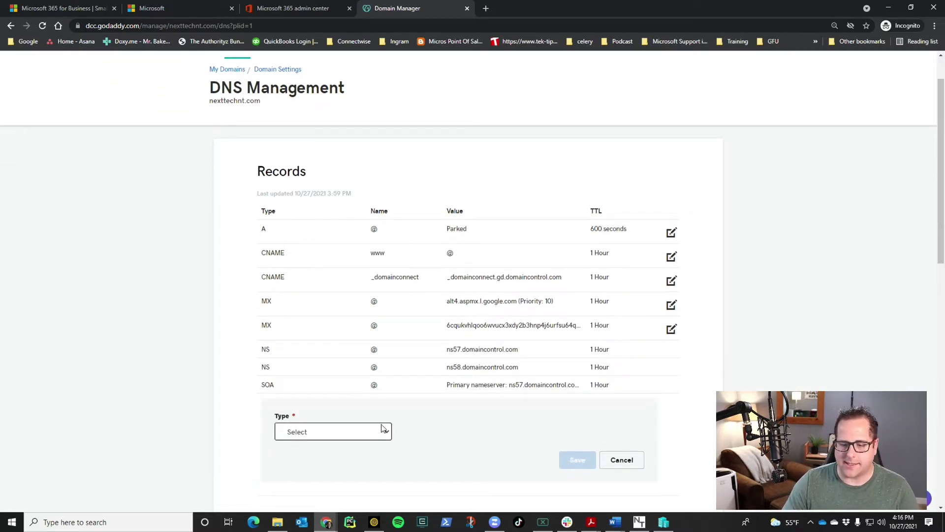
click(381, 432)
click(329, 389)
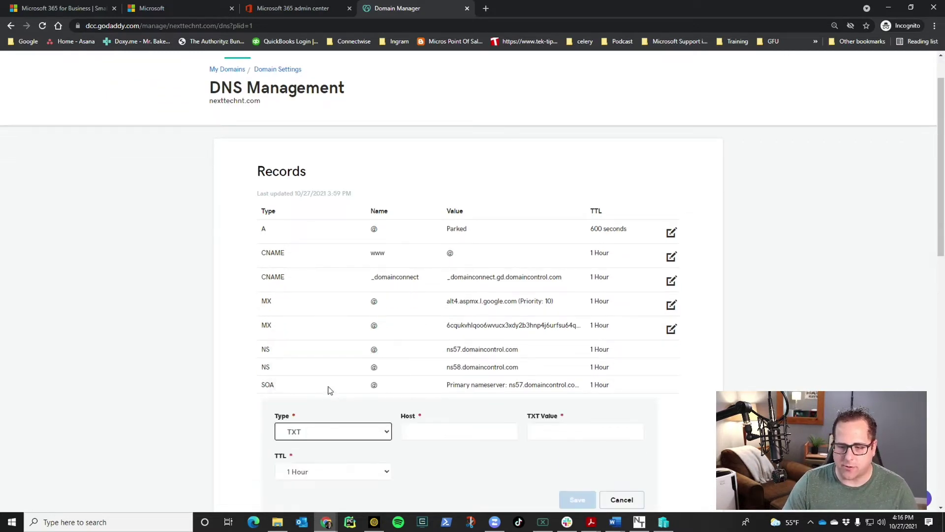
click(426, 428)
text(@)
click(581, 432)
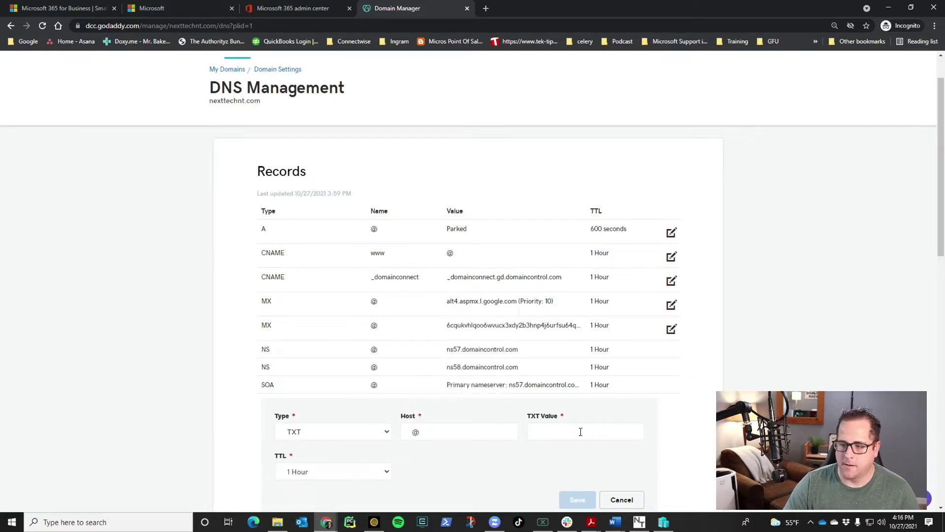
key(ctrl+v)
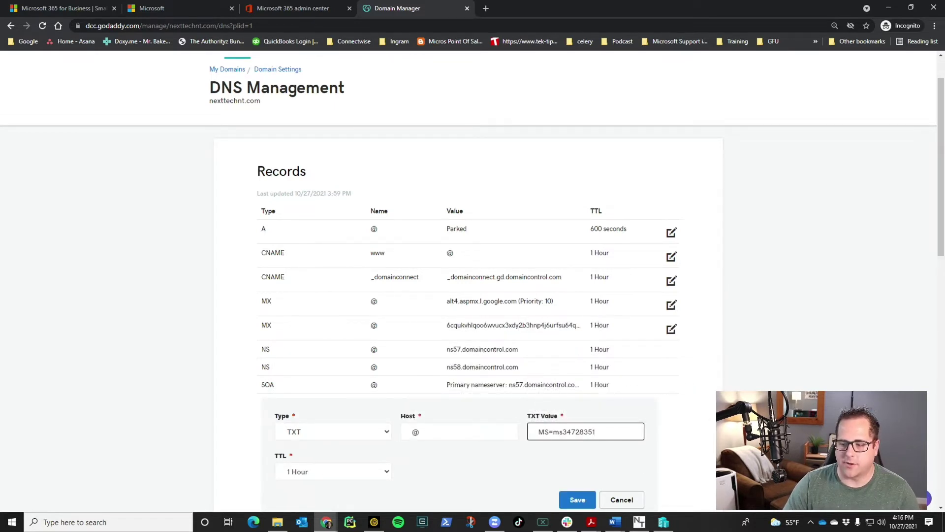
scroll(443, 492, down, 2)
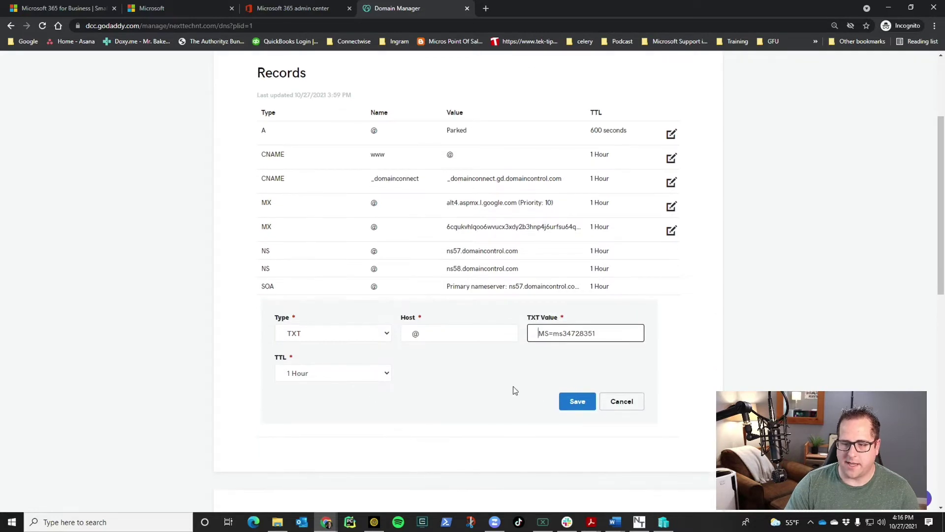
click(572, 401)
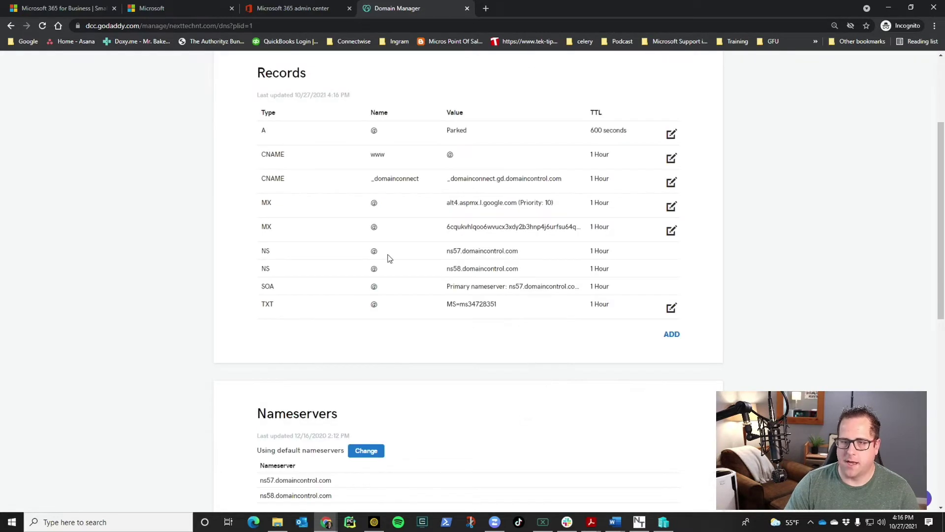
click(278, 5)
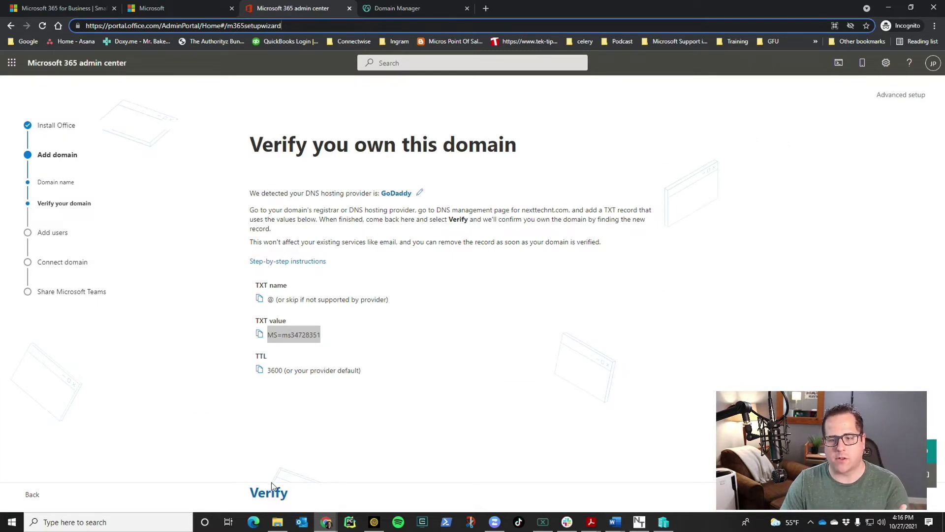
Verify nexttechnt.com, retrying until Microsoft finds the TXT record
click(270, 495)
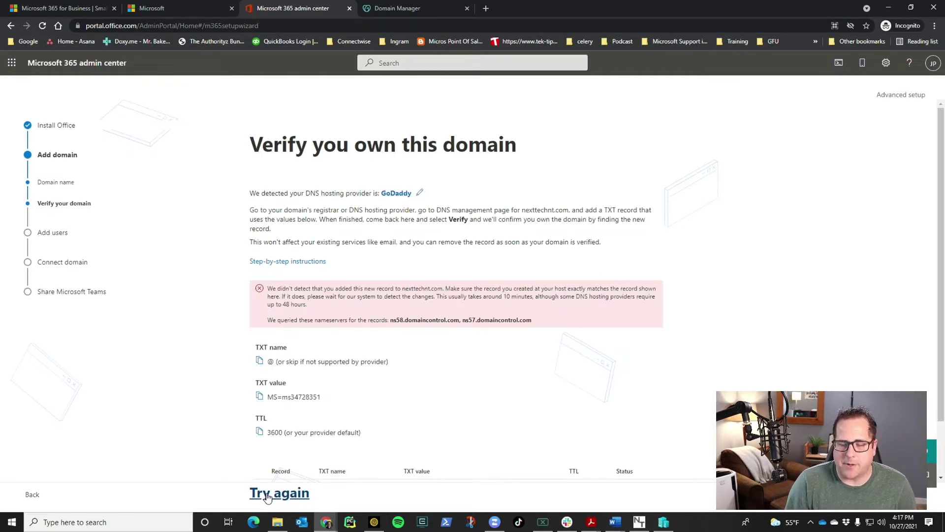
click(269, 494)
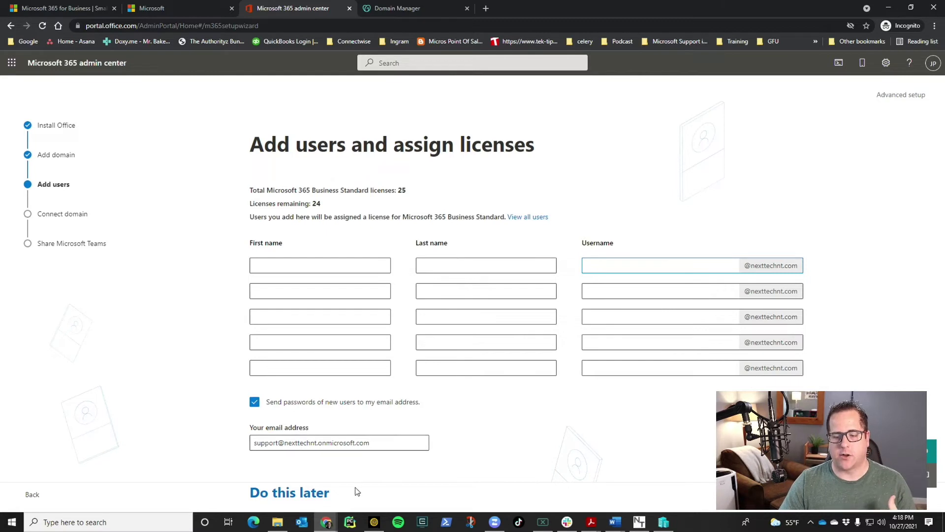
Skip adding users, choose to add your own DNS records, and expand the MX record details
click(301, 493)
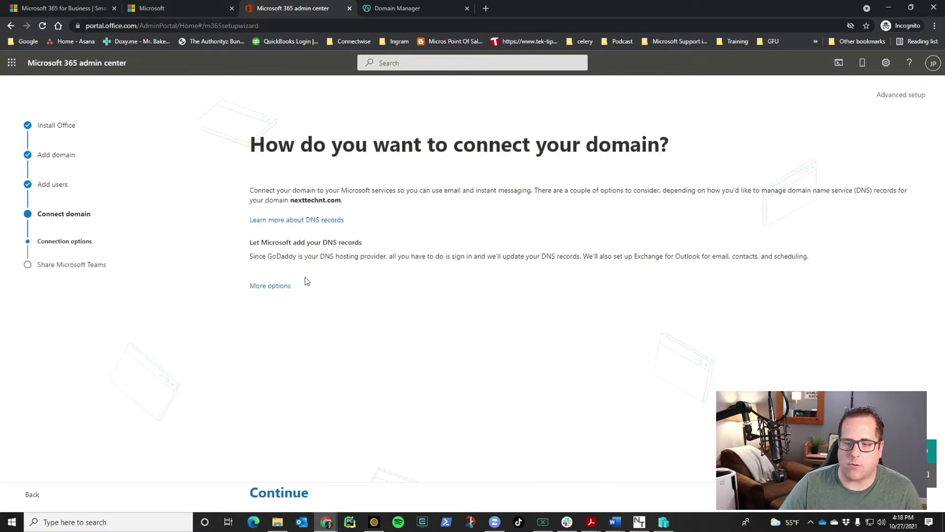
click(279, 287)
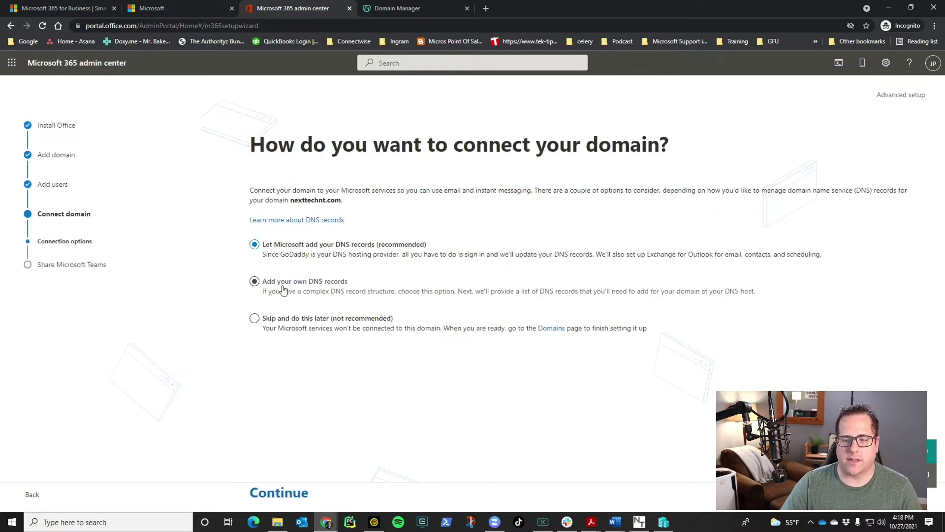
click(316, 286)
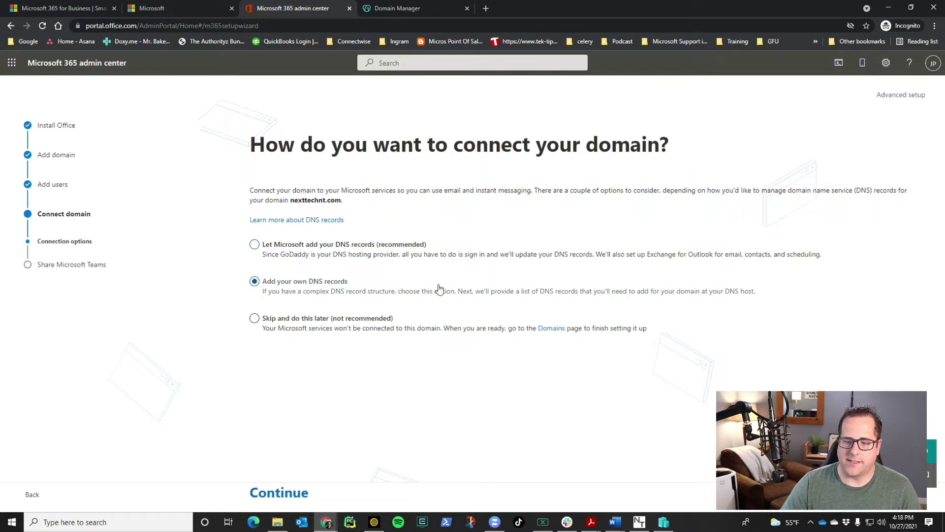
click(303, 500)
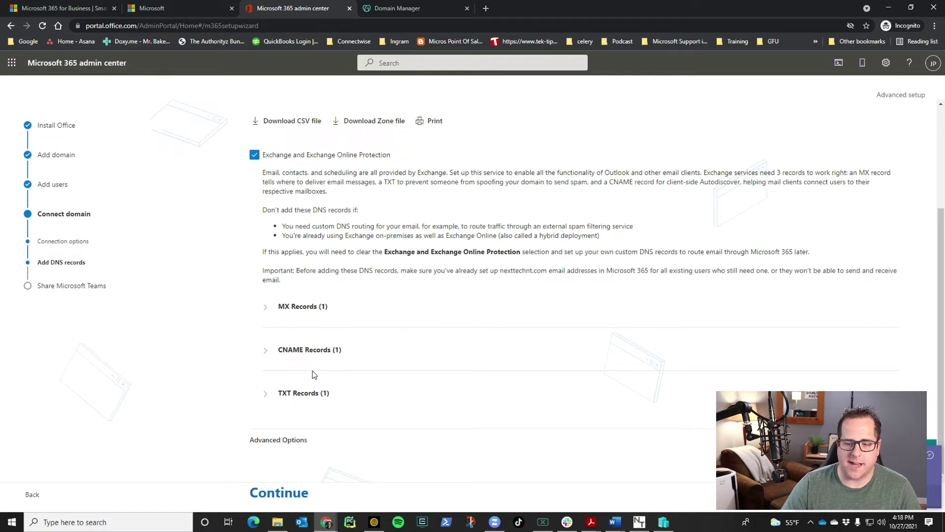
click(266, 306)
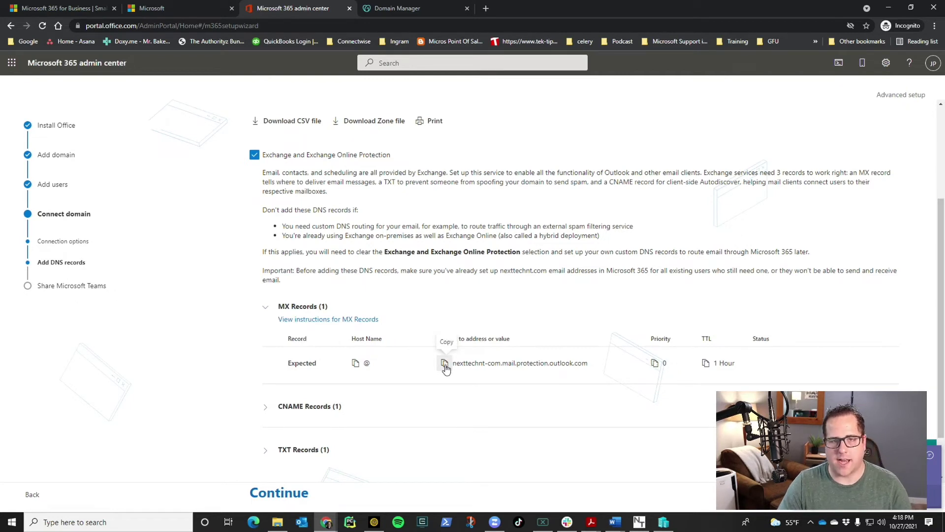
Start a GoDaddy MX record pointing to the copied nexttechnt-com.mail.protection.outlook.com address
click(444, 364)
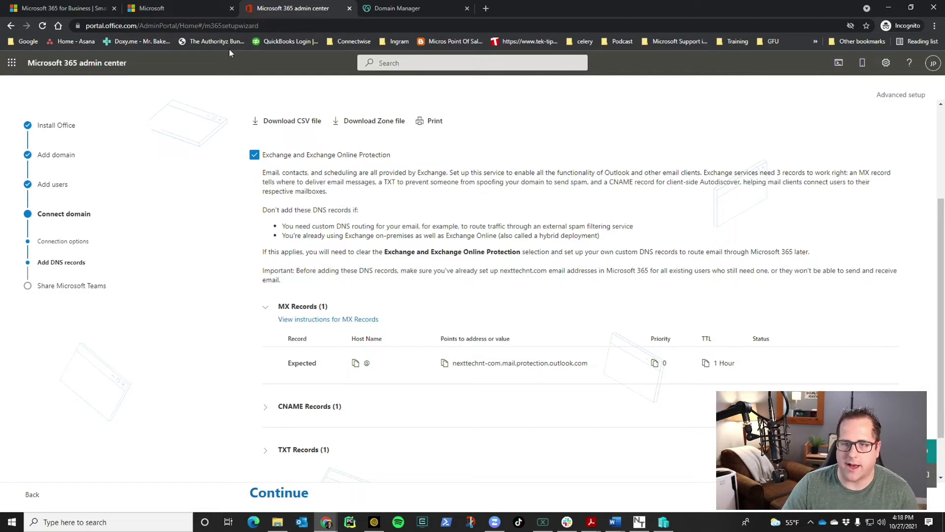
key(ctrl+Tab)
click(675, 334)
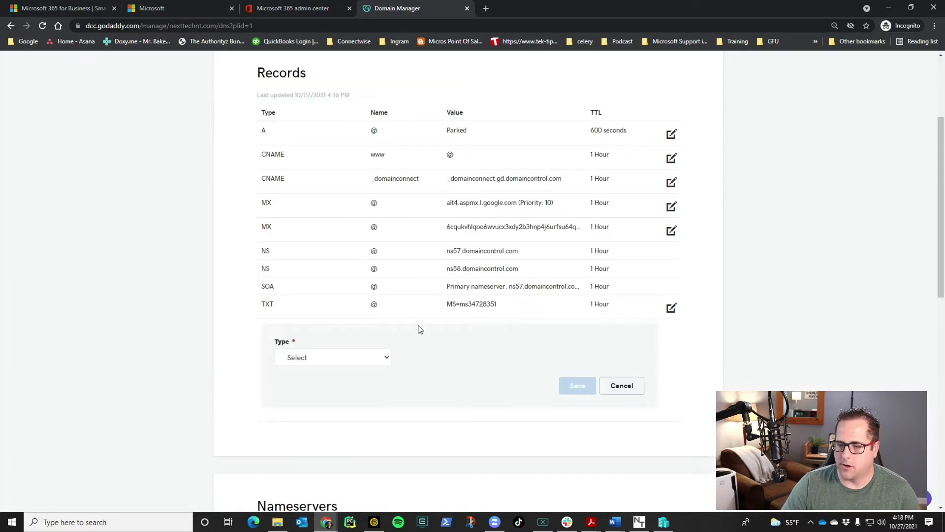
click(369, 358)
click(333, 413)
click(564, 358)
key(ctrl+v)
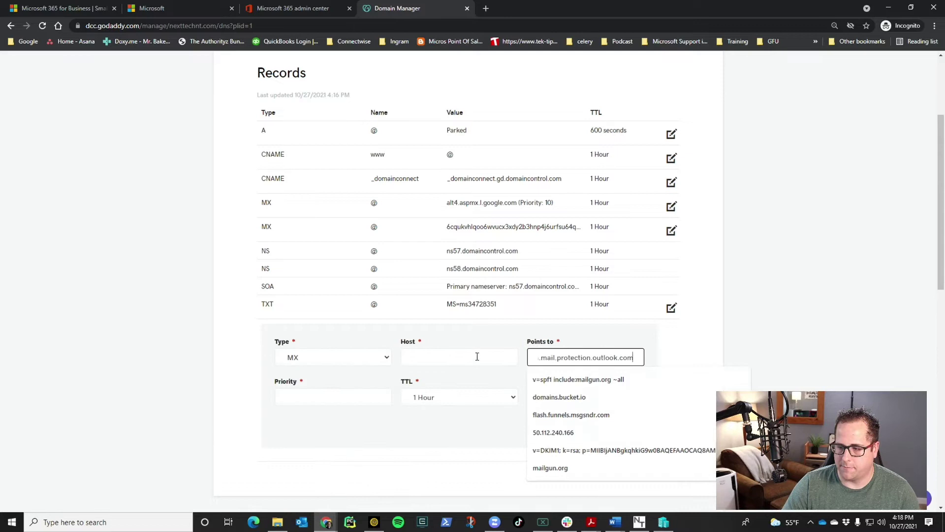
Set the MX record's host to @ and priority to 0, then save it
click(459, 357)
text(@)
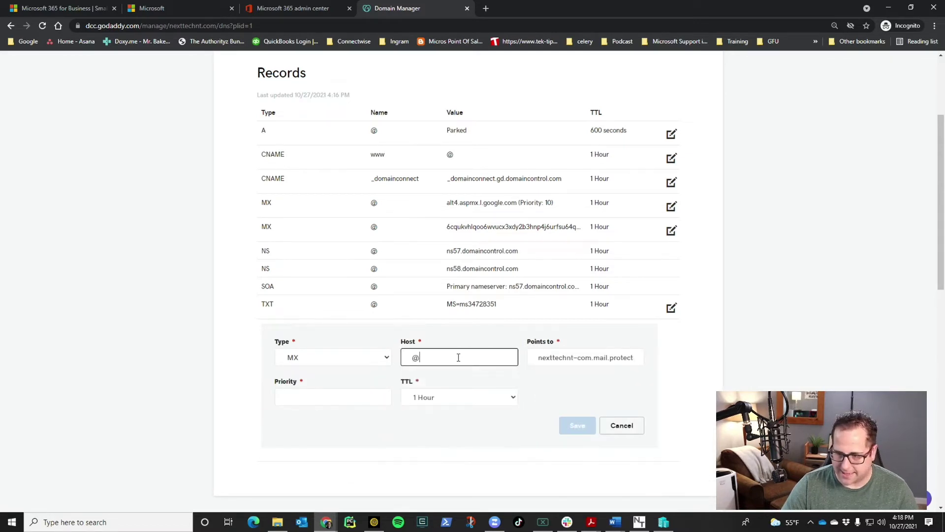
click(375, 396)
click(303, 6)
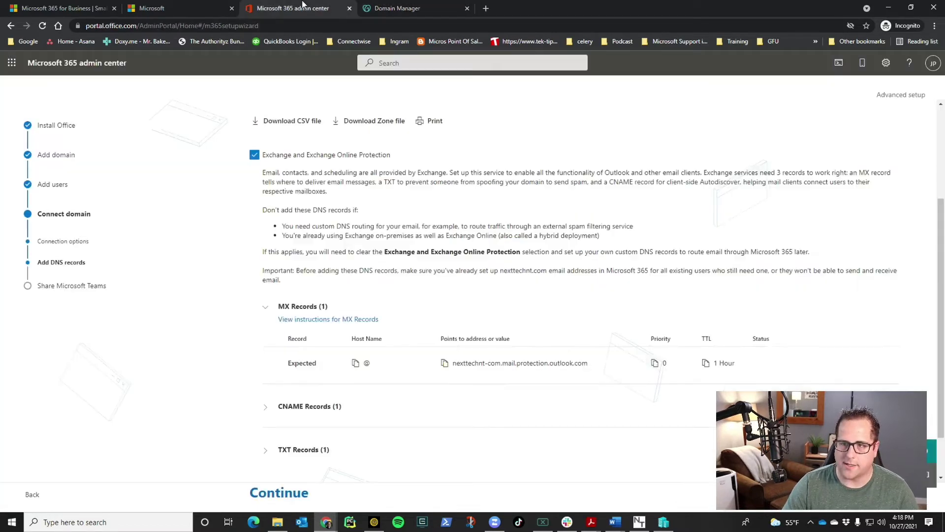
click(434, 8)
text(0)
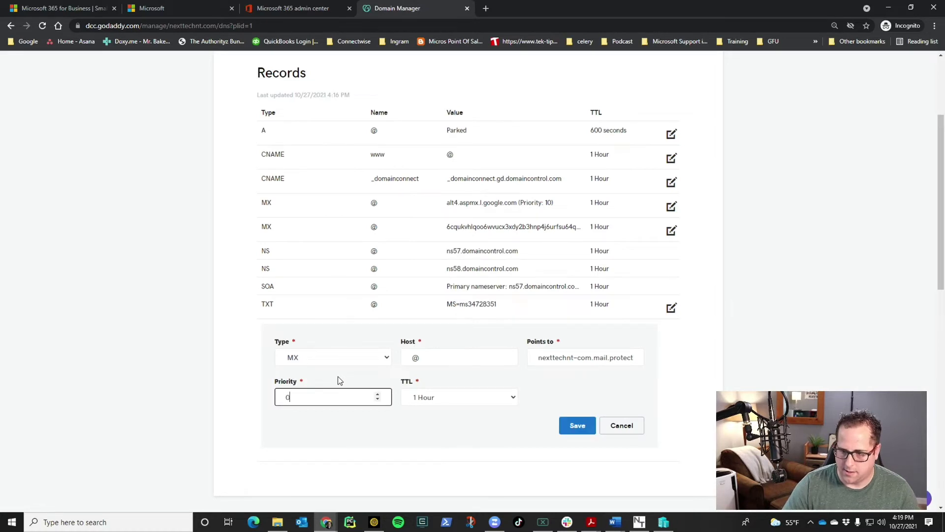
click(571, 416)
Show Microsoft's expected autodiscover CNAME record details
key(ctrl+shift+Tab)
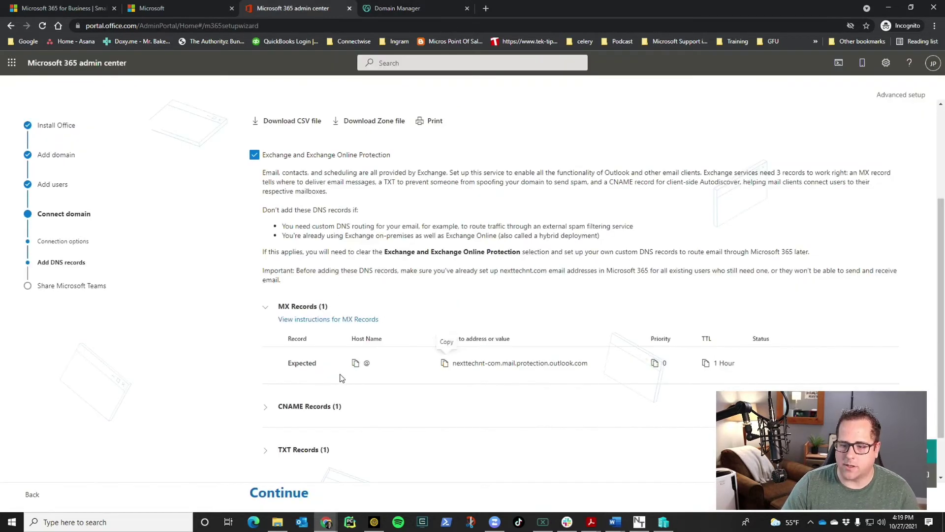
scroll(340, 305, down, 1)
click(355, 349)
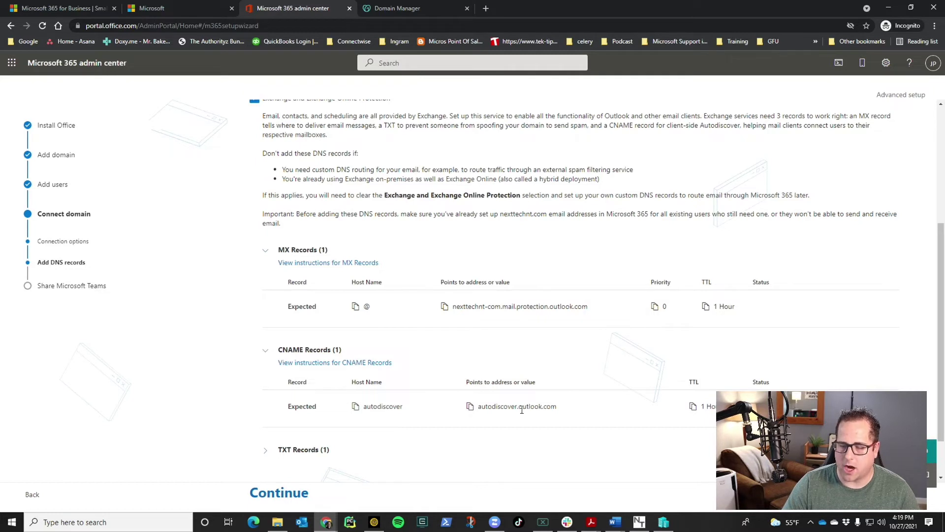
Add a GoDaddy CNAME record autodiscover pointing to autodiscover.outlook.com and save it
click(432, 10)
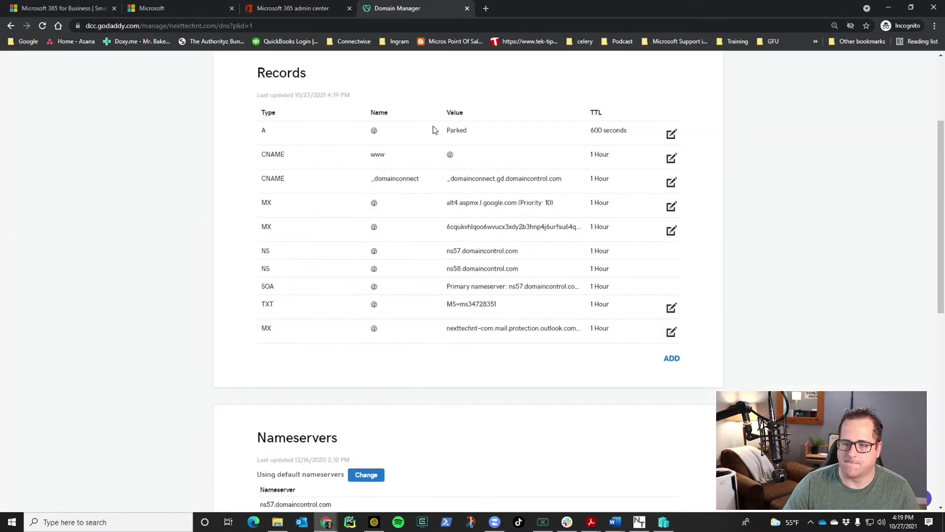
click(679, 361)
click(333, 381)
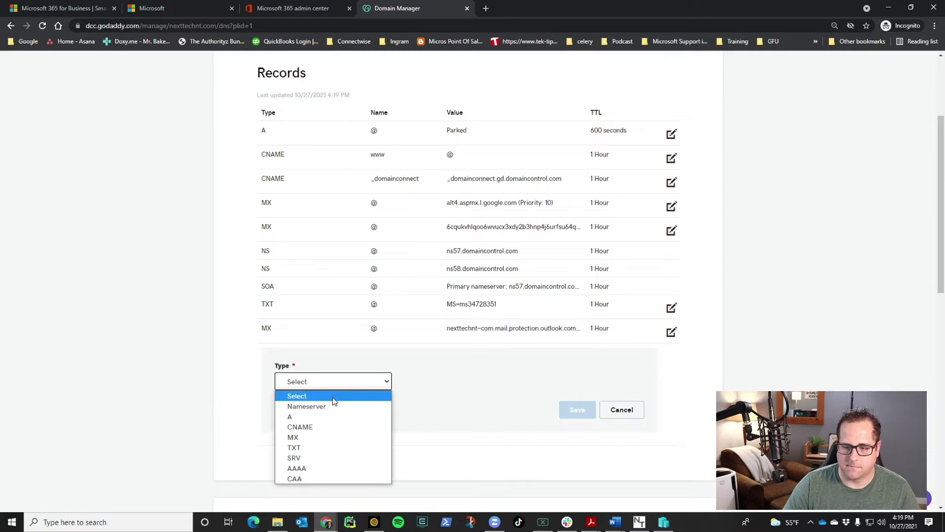
click(330, 425)
click(437, 382)
text(au)
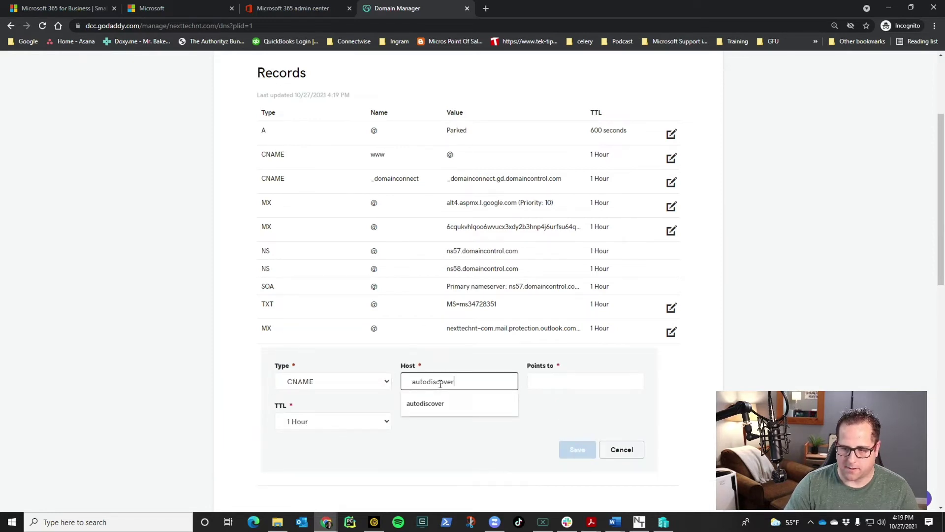
text(todiscover)
key(Tab)
key(ctrl+v)
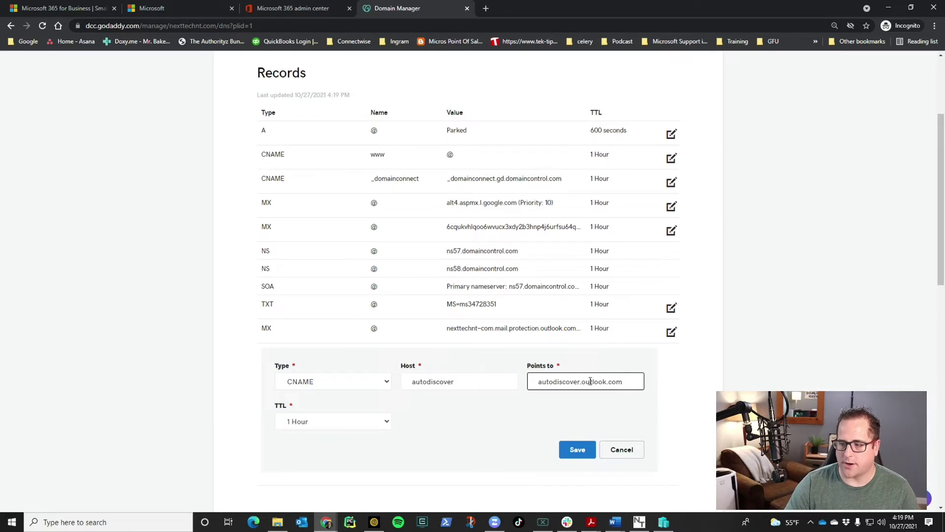
click(578, 449)
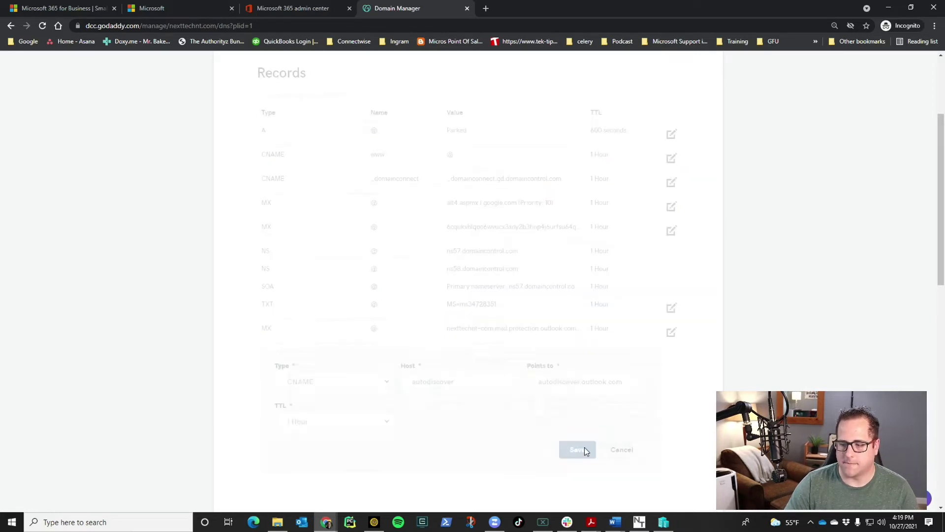
Show the expected SPF TXT record value in Microsoft 365's DNS list
click(295, 5)
scroll(320, 373, down, 1)
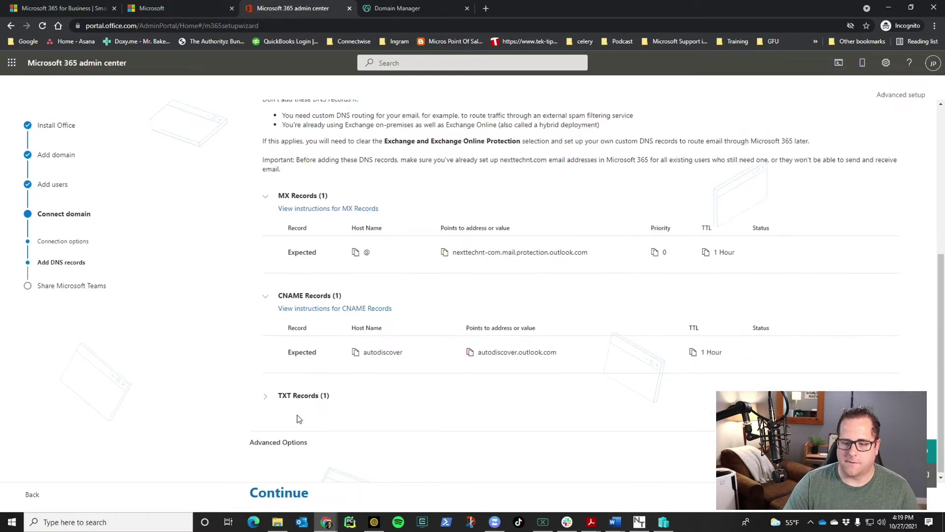
click(266, 393)
scroll(384, 416, down, 1)
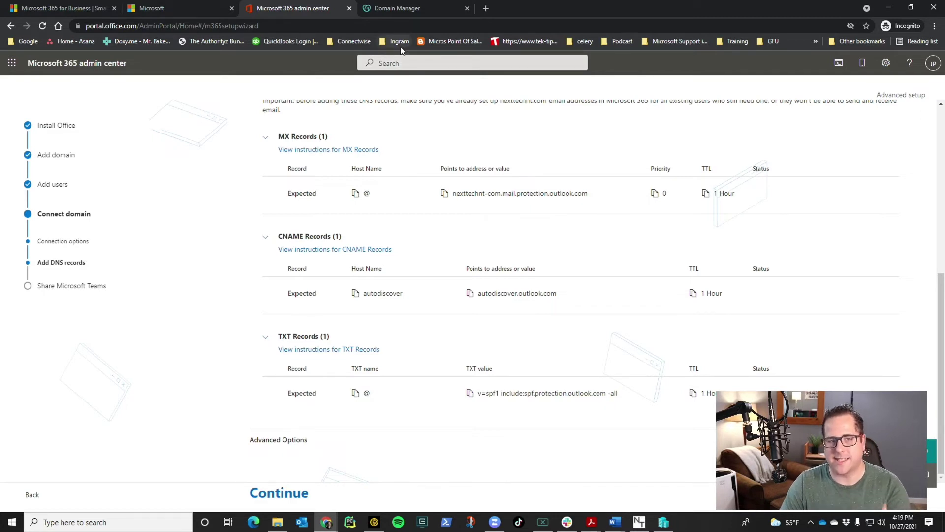
Save a GoDaddy TXT record at @ with v=spf1 include:spf.protection.outlook.com -all
click(397, 9)
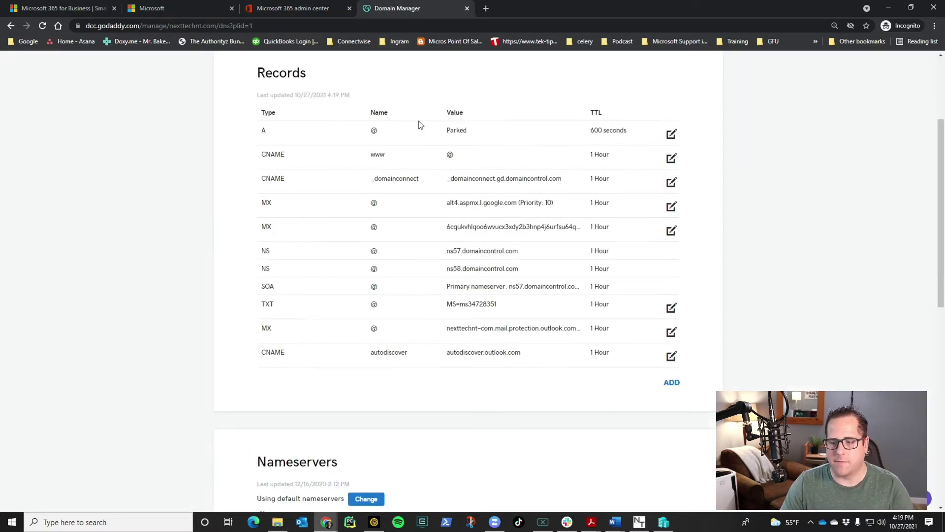
click(670, 382)
click(371, 405)
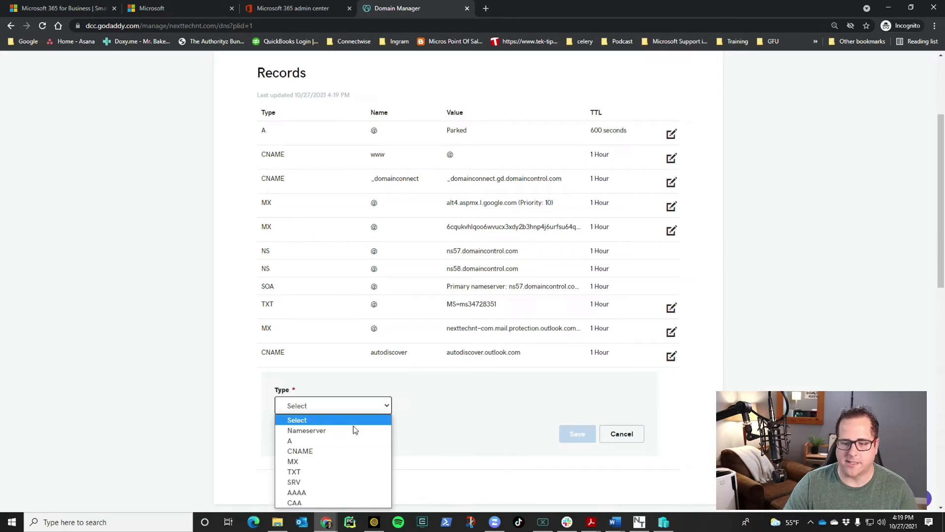
click(350, 460)
click(433, 407)
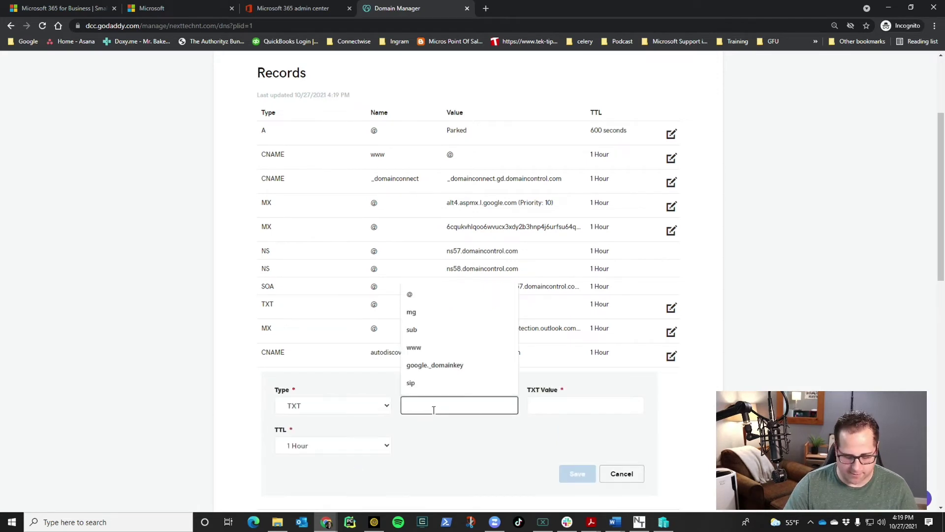
text(@)
key(Tab)
key(ctrl+v)
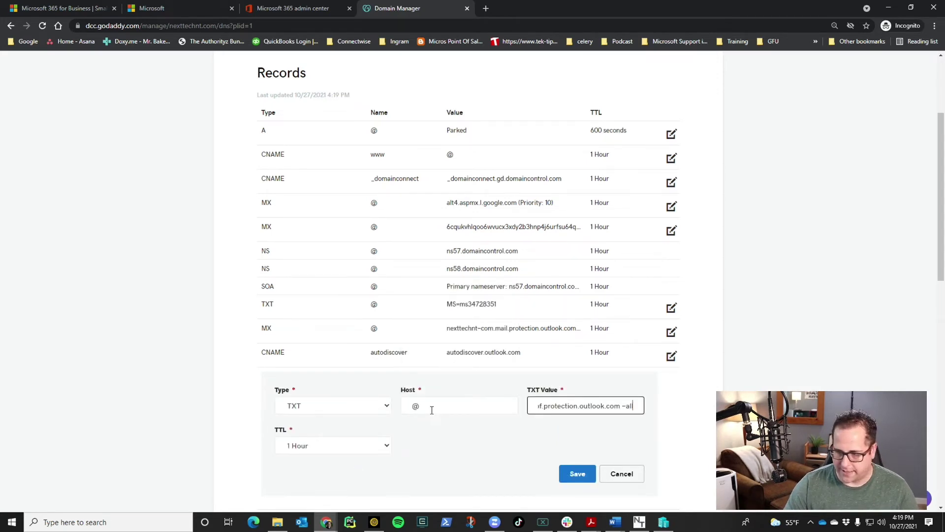
click(578, 474)
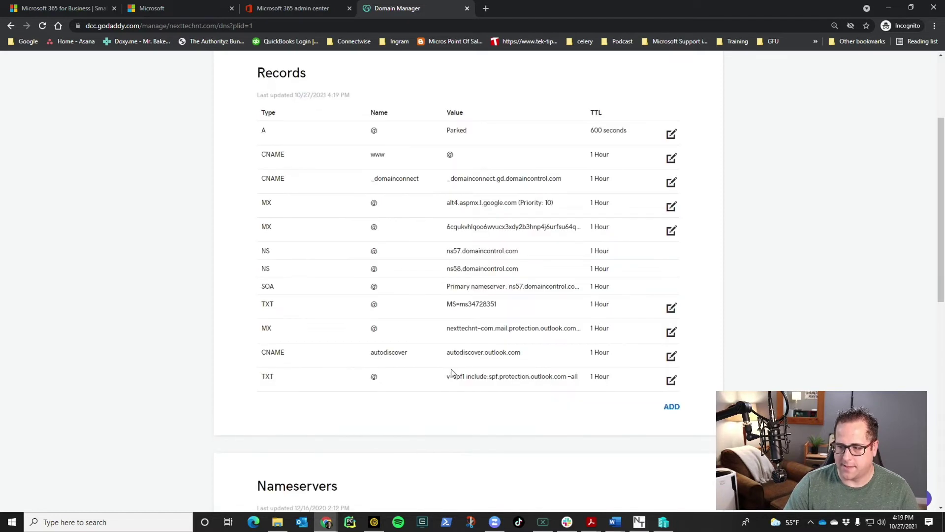
click(277, 7)
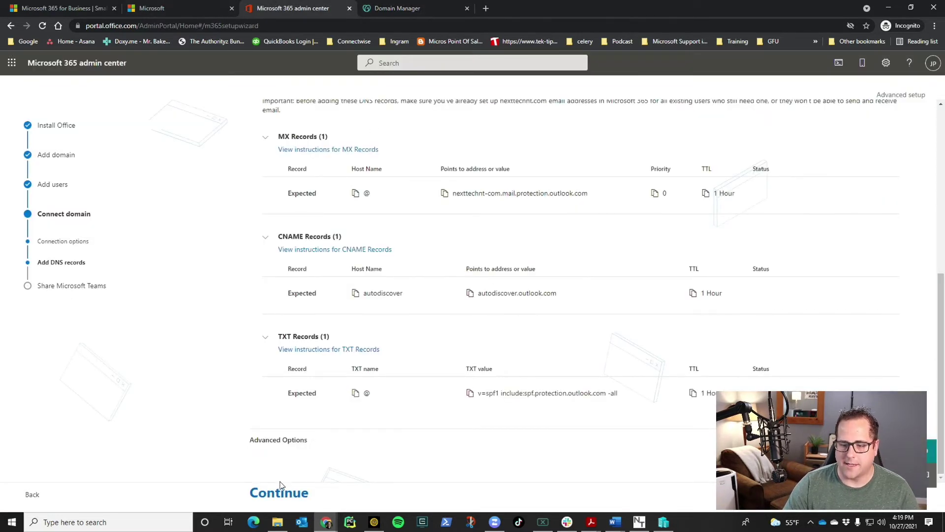
In Advanced Options, exclude Skype for Business records and include Intune mobile device management
click(287, 441)
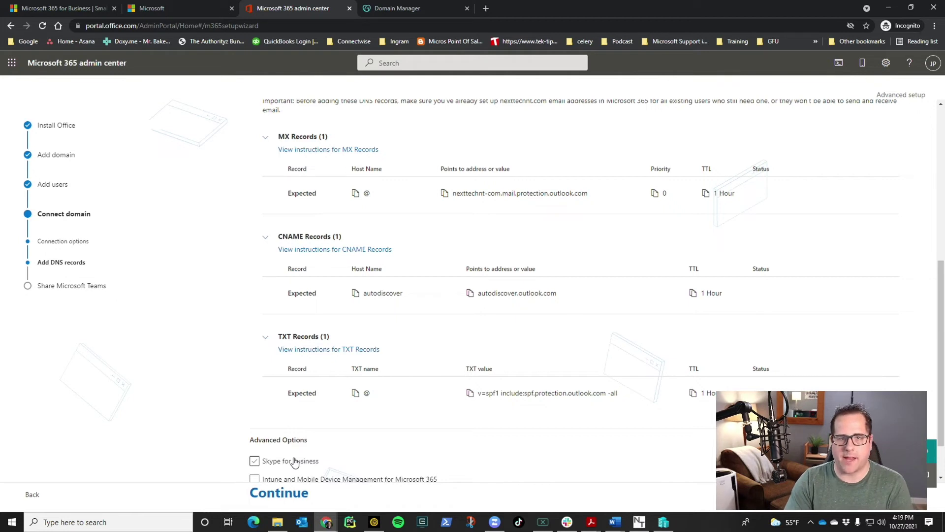
click(294, 461)
scroll(265, 451, down, 1)
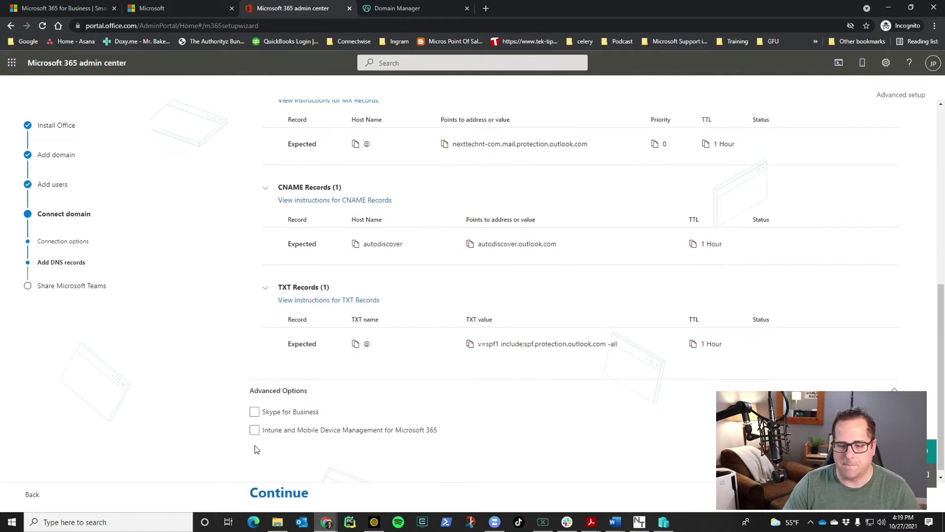
click(254, 430)
scroll(320, 433, down, 1)
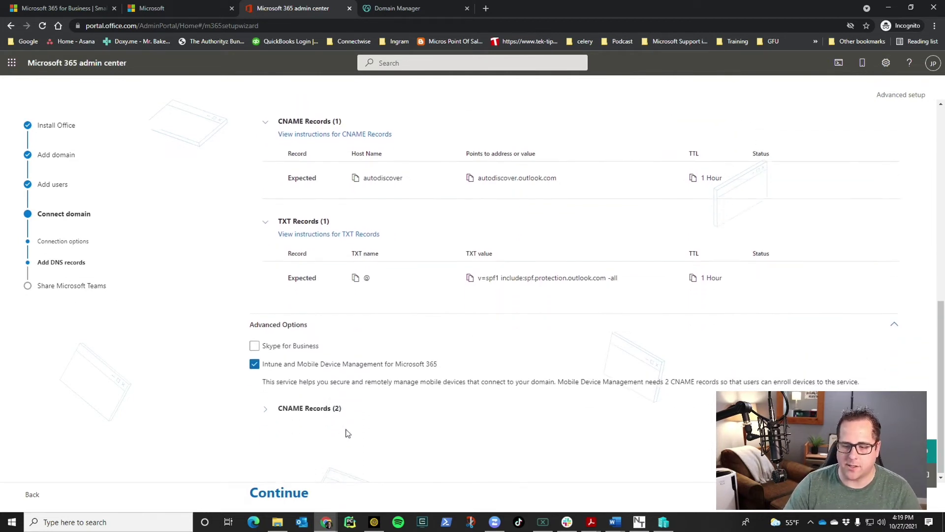
Copy the Intune CNAME targets enterpriseregistration.windows.net and enterpriseenrollment.manage.microsoft.com into GoDaddy DNS
click(266, 409)
scroll(369, 394, down, 2)
click(471, 374)
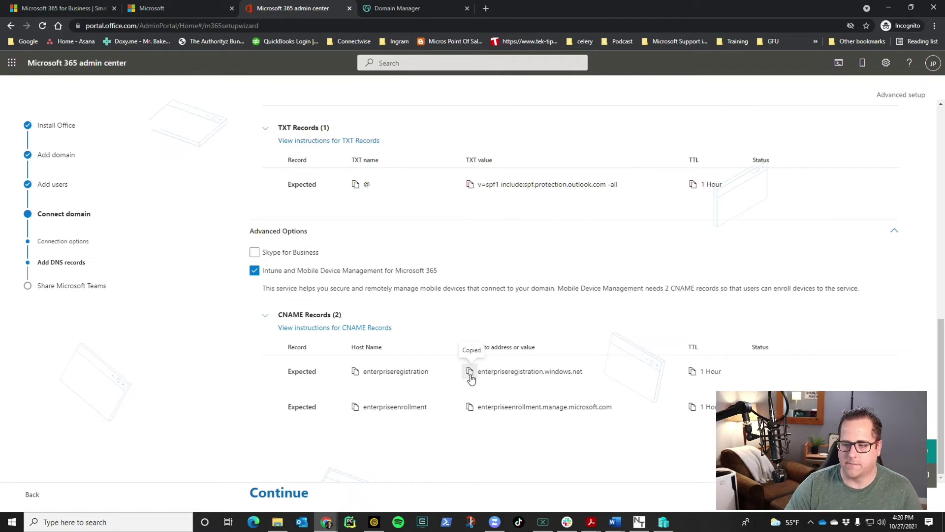
click(418, 8)
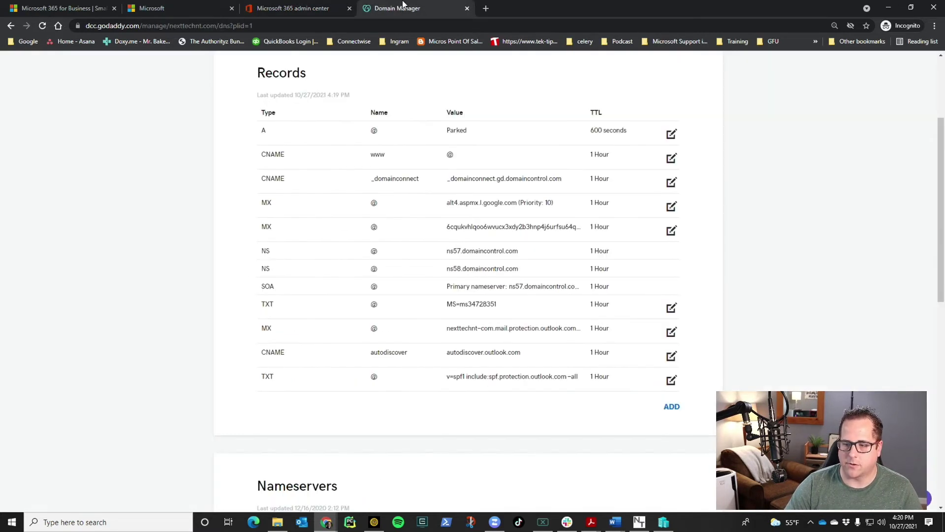
scroll(553, 308, down, 2)
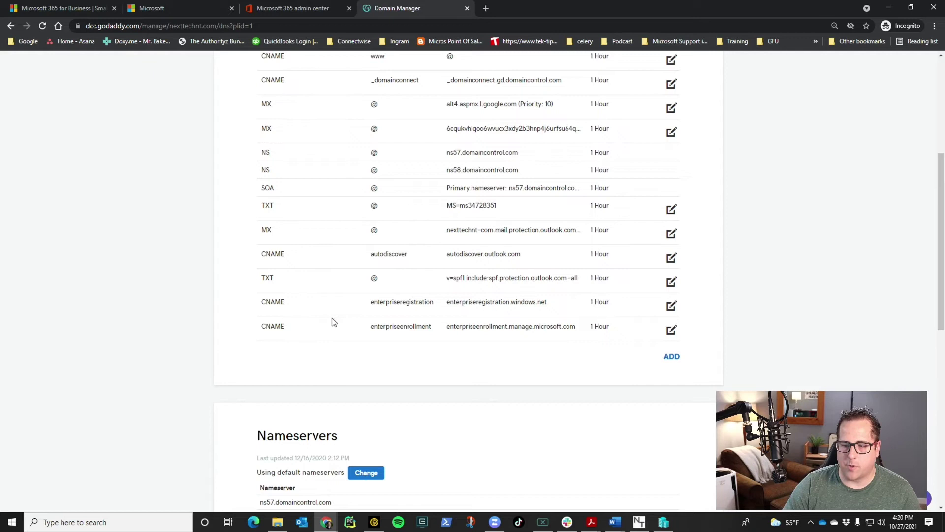
click(293, 9)
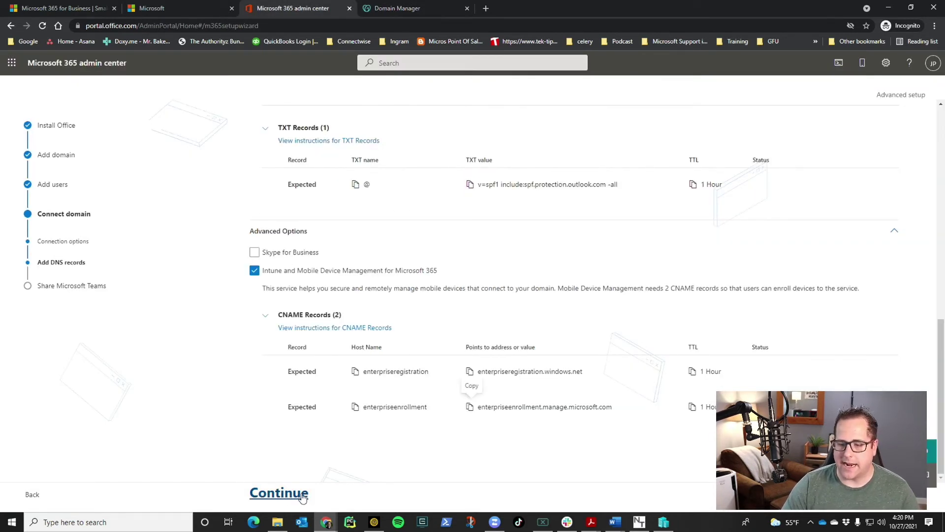
Verify the DNS records, skip the Teams introduction and feedback, and reach the admin home page
click(279, 493)
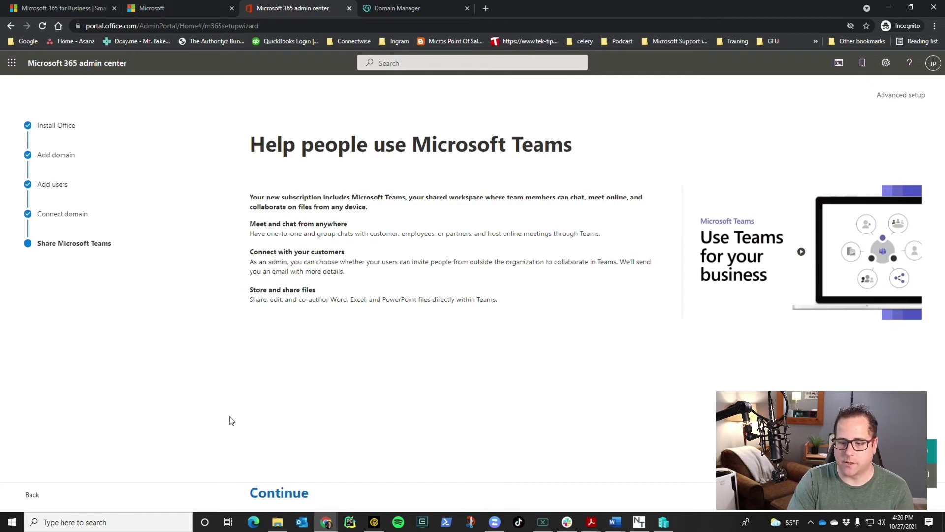
click(288, 494)
click(284, 397)
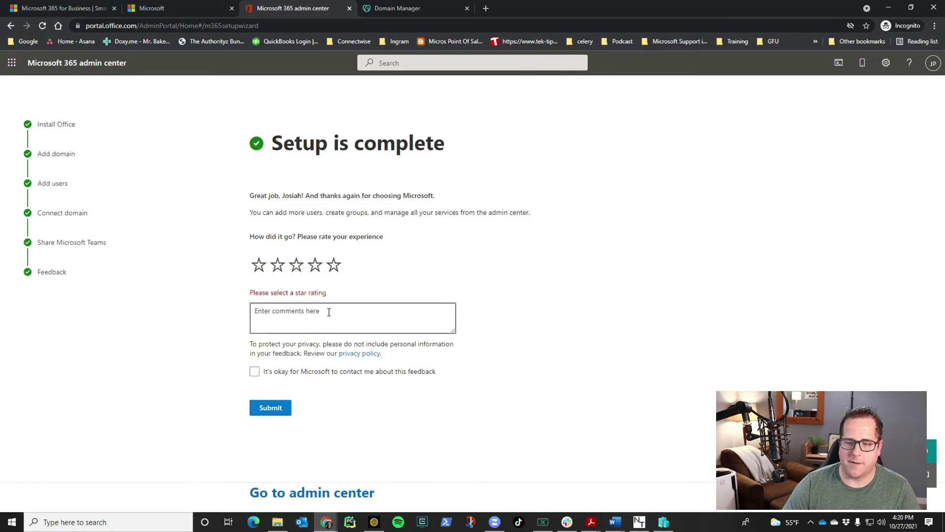
click(312, 492)
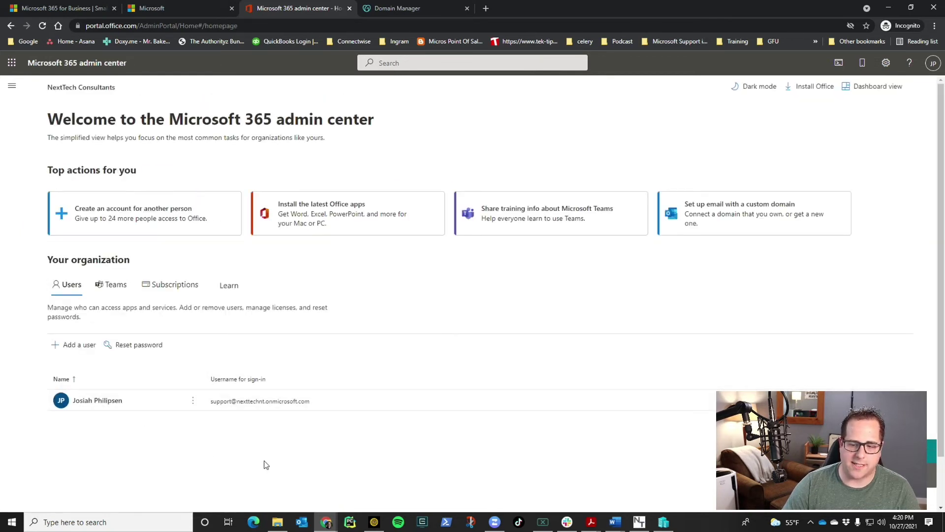
Add a nexttechnt.com alias to the user, make it the primary email, and save
click(118, 403)
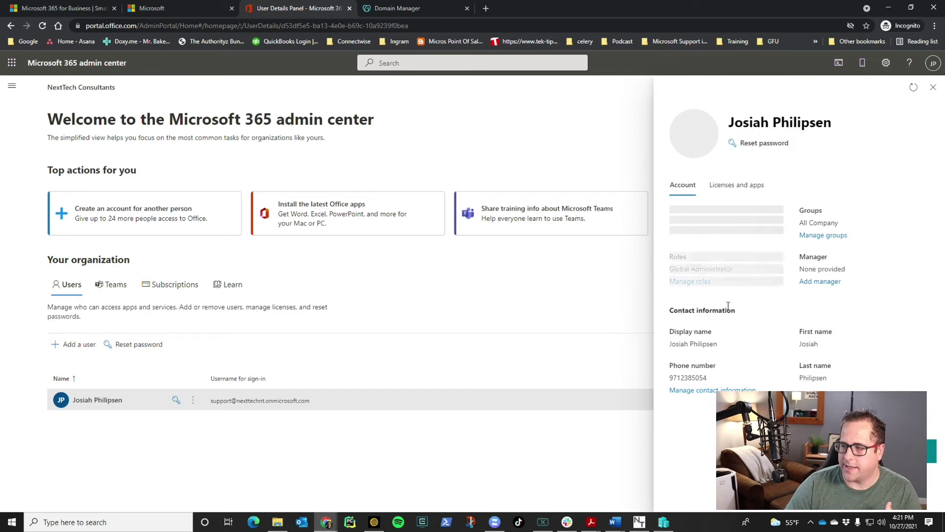
click(733, 237)
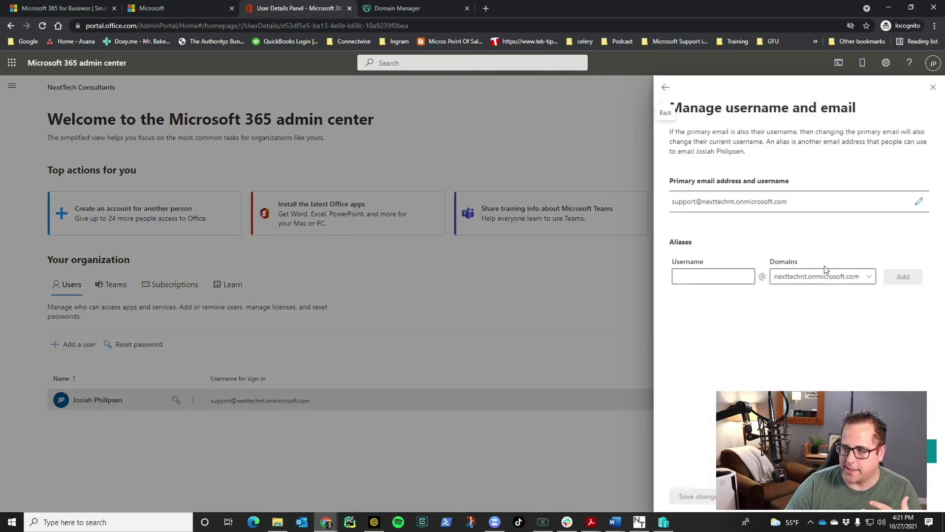
click(859, 276)
click(846, 291)
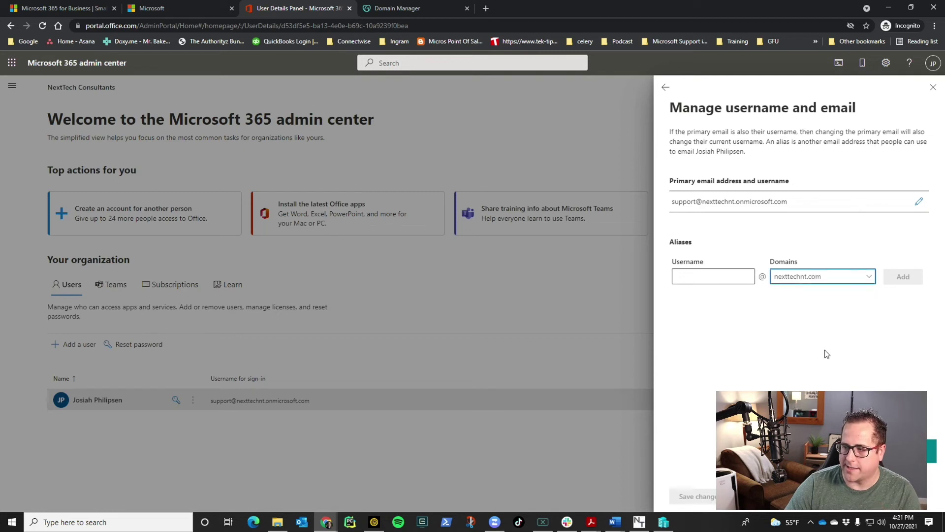
click(920, 318)
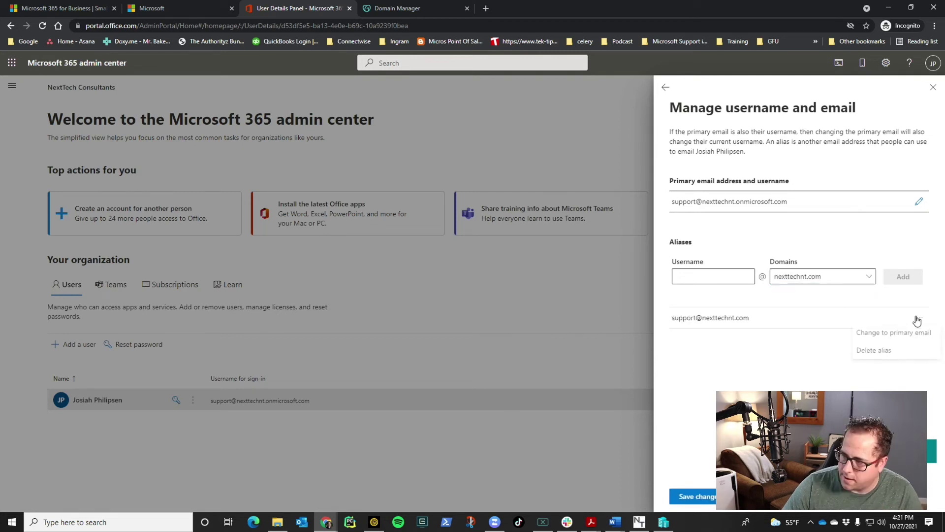
click(894, 334)
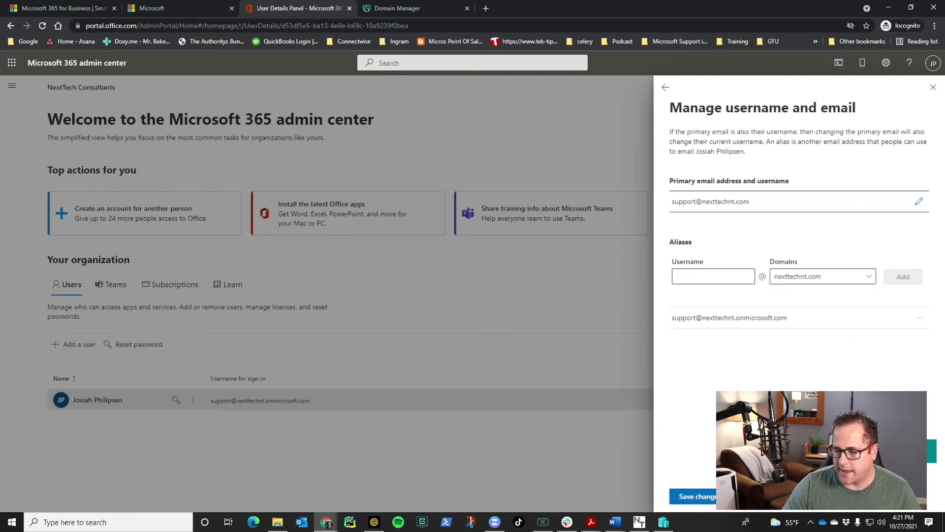
click(692, 496)
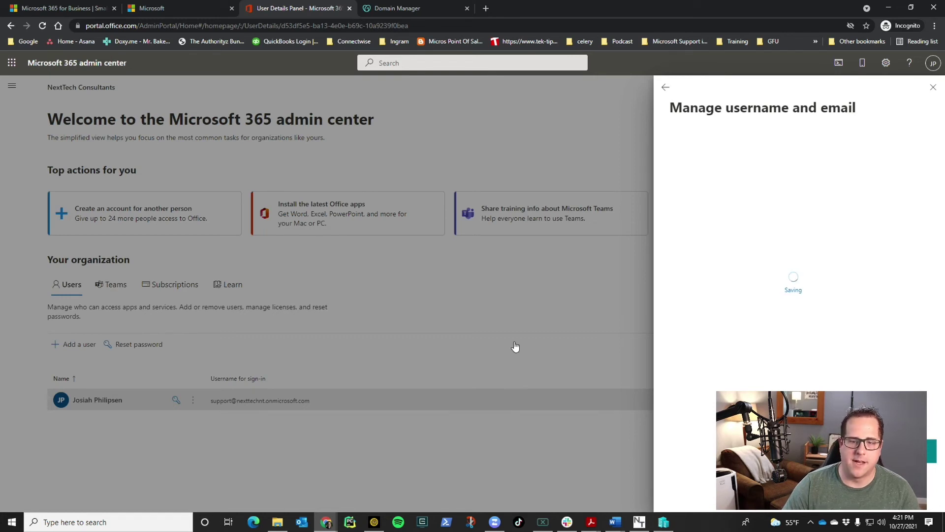